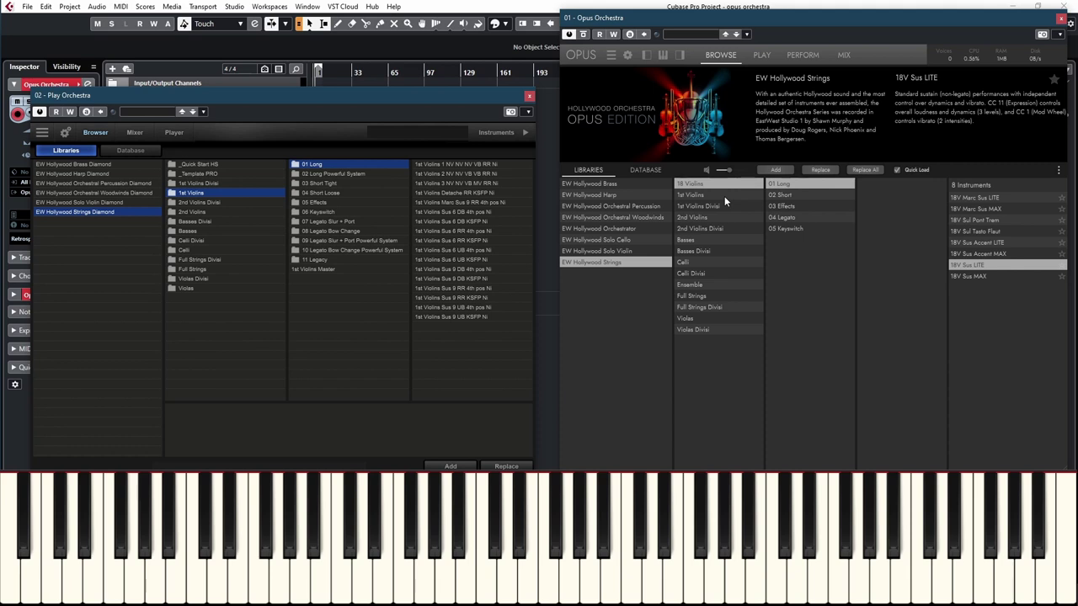
Step: Audition the long 18 Violins patches 18V Marc Sus MAX, 18V Sul Pont Trem, 18V Sul Tasto Flaut and 18V Sus Accent MAX
click(994, 209)
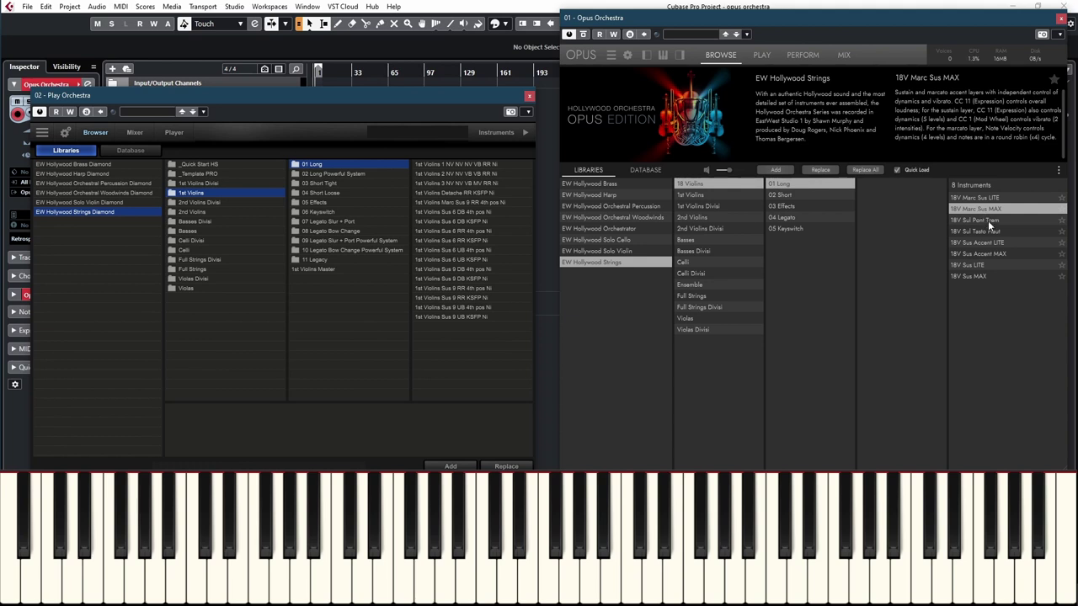
click(990, 224)
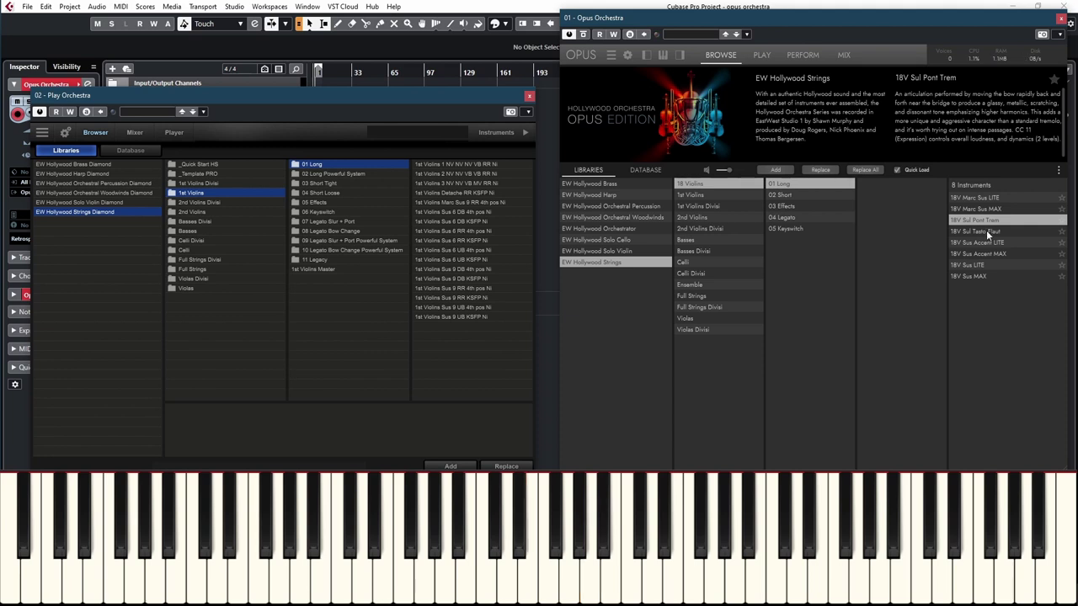
click(987, 233)
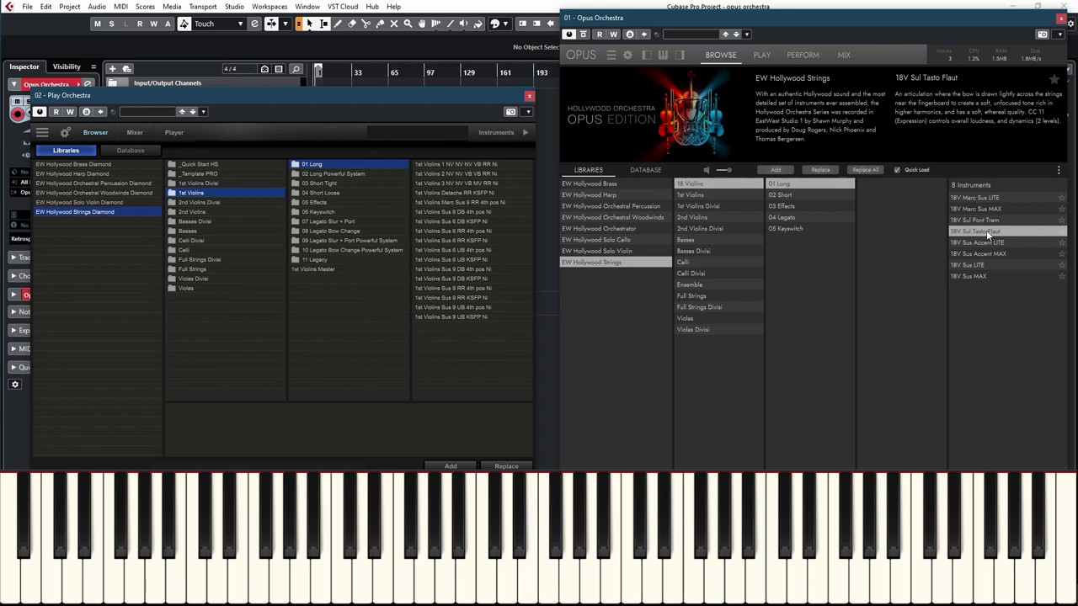
click(983, 254)
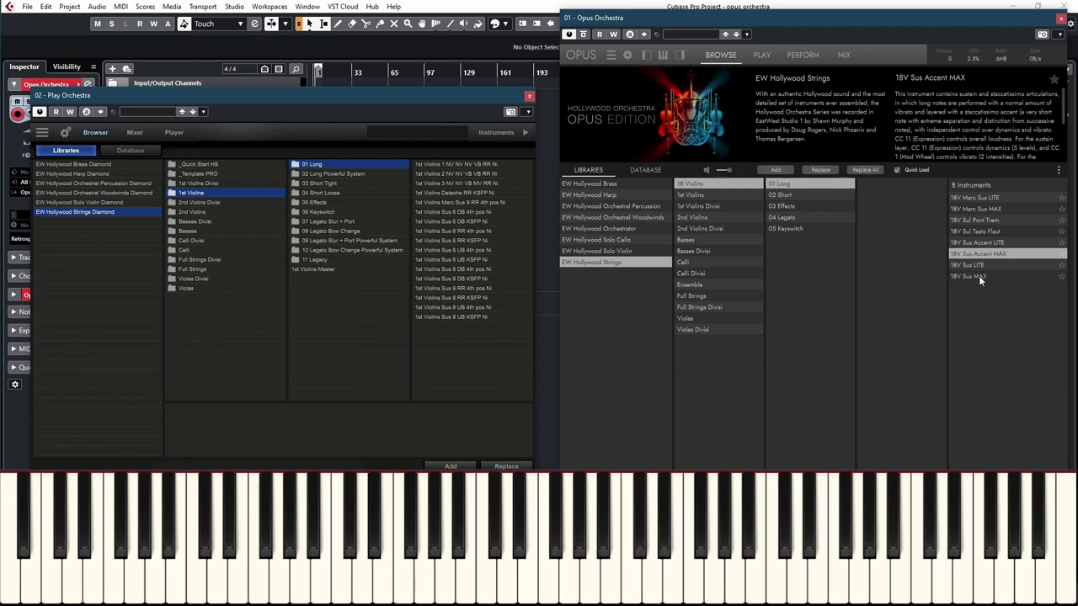
Step: Audition the short 18 Violins patches 18V Marc Shrt RRx4, 18V Marc Vib Lng RR, 18V Reps RRx16 and 18V Shorts MOD SPEED
click(784, 196)
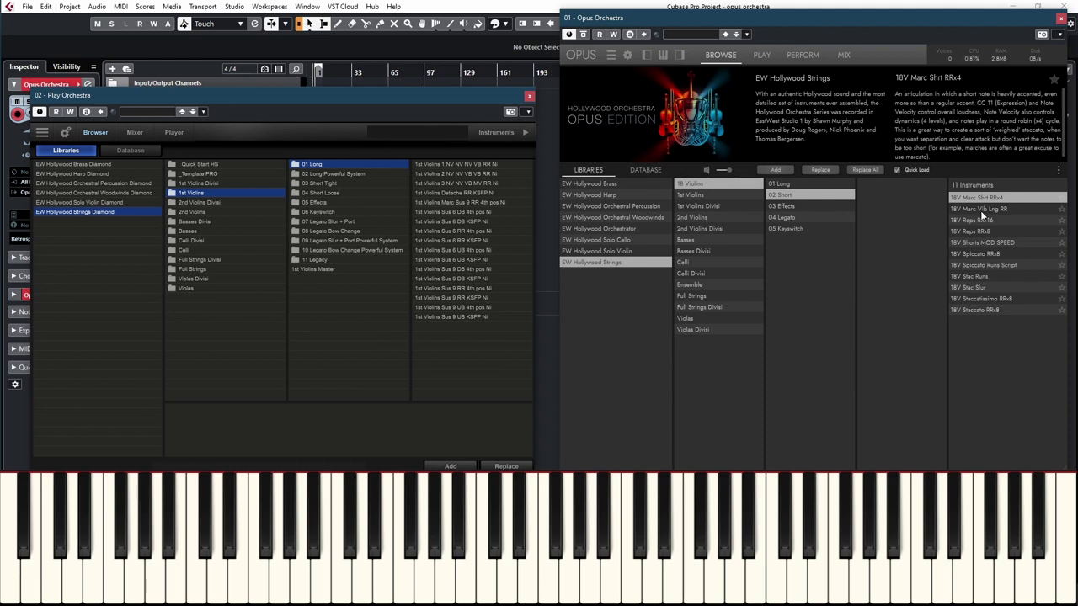
click(981, 212)
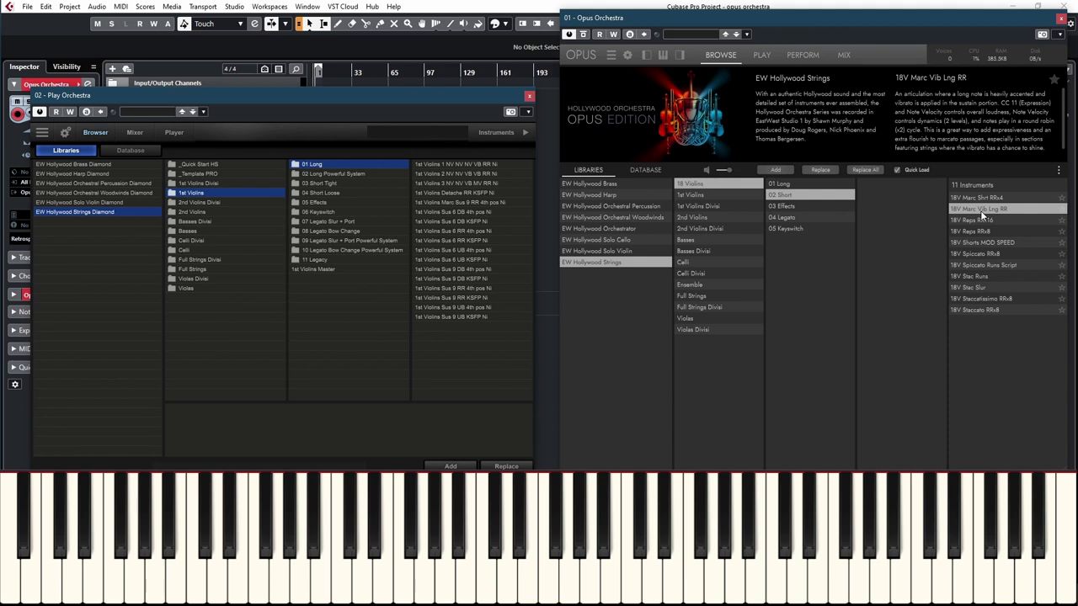
click(981, 222)
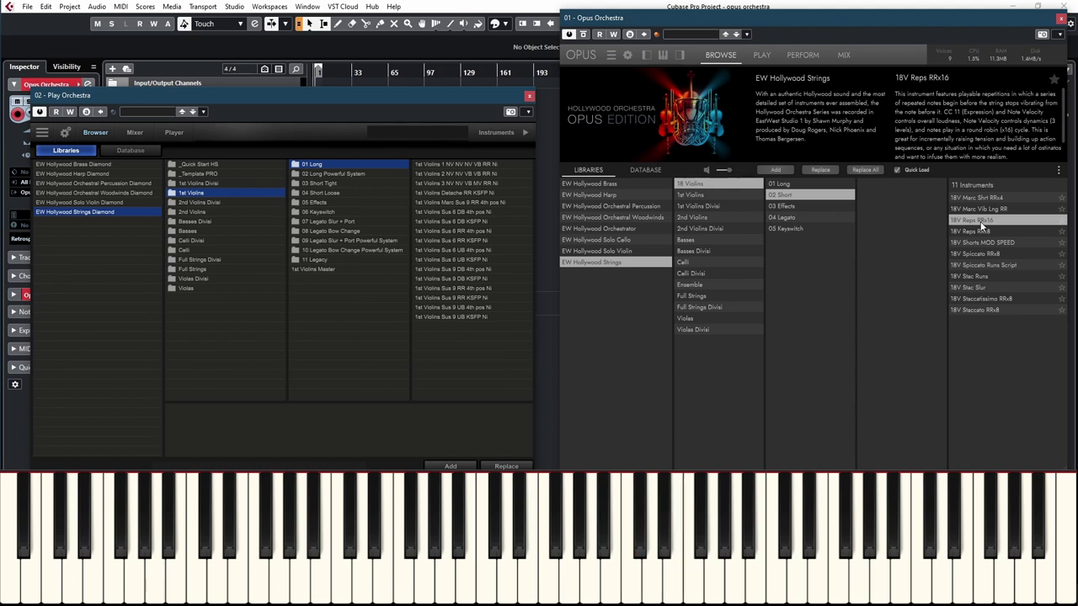
click(987, 243)
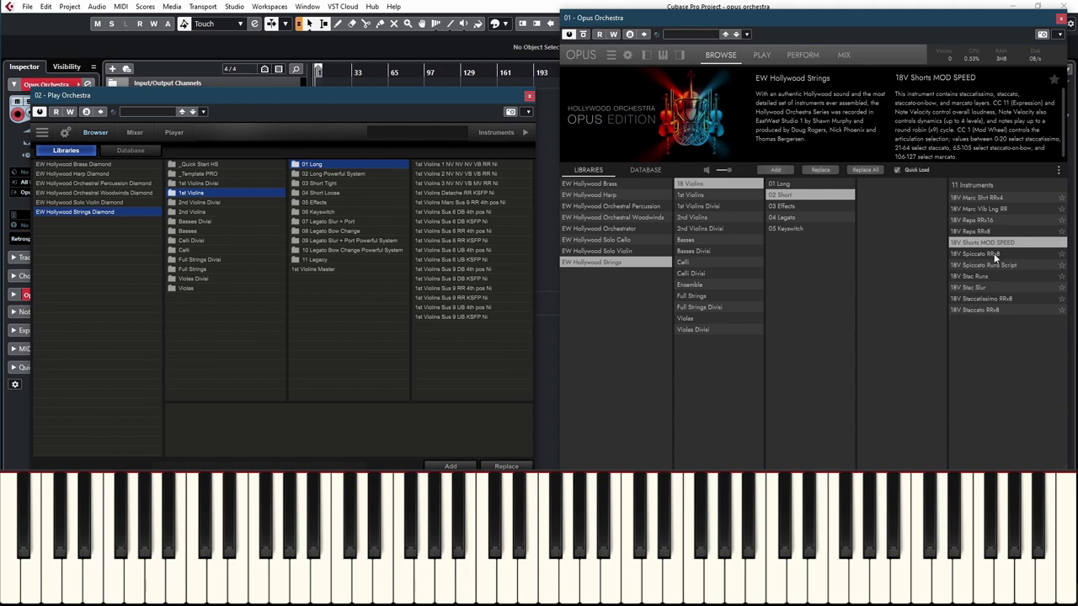
Step: Audition the short 18V Spiccato RRx8, Spiccato Runs Script, Stac Runs, Stac Slur, Staccatissimo RRx8 and Staccato RRx8 patches
click(977, 253)
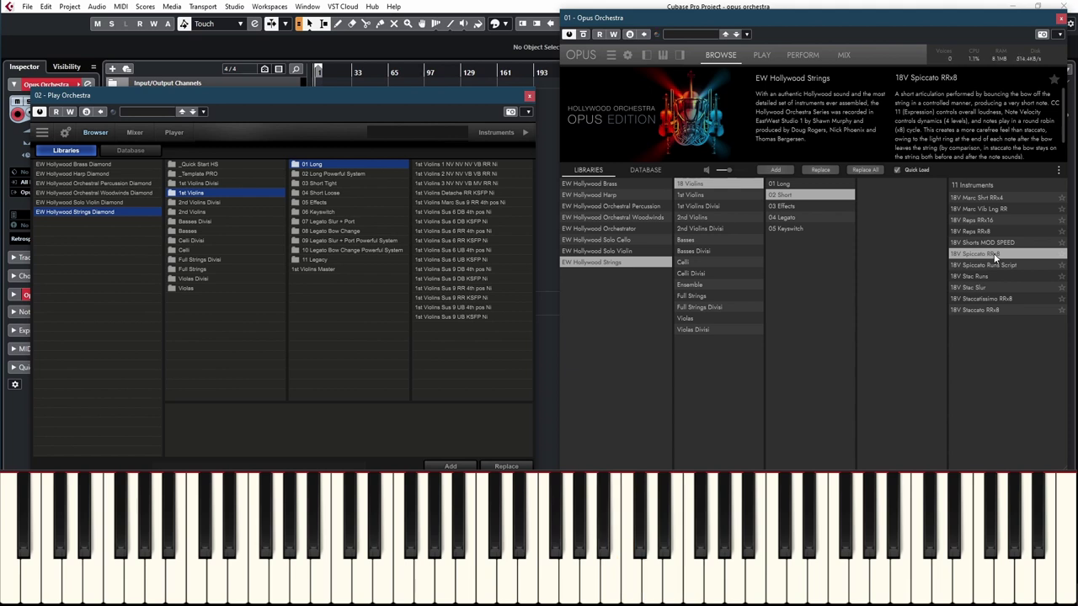
click(994, 266)
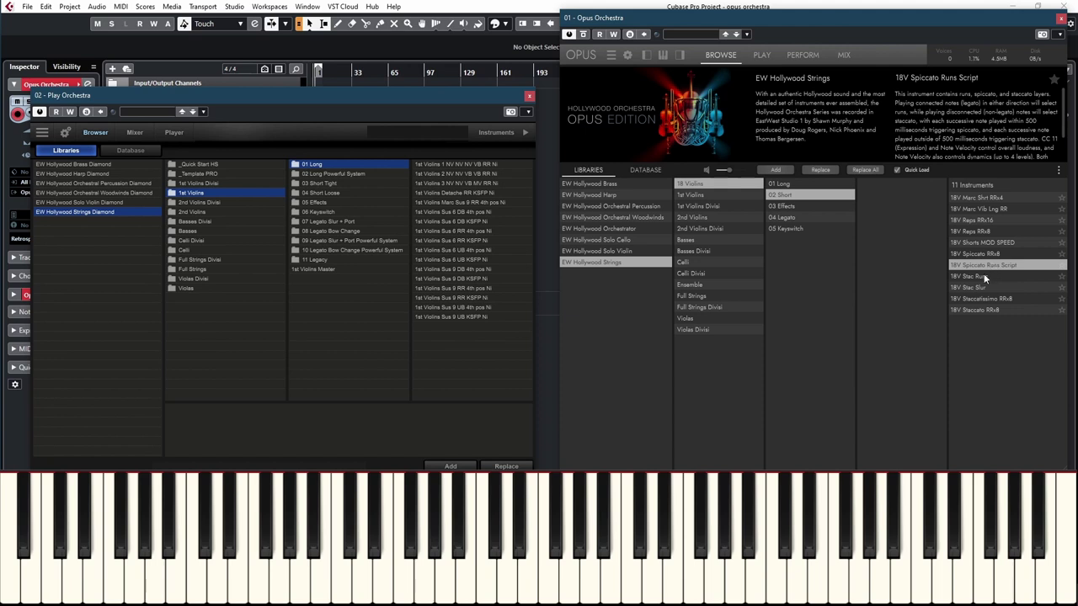
click(983, 276)
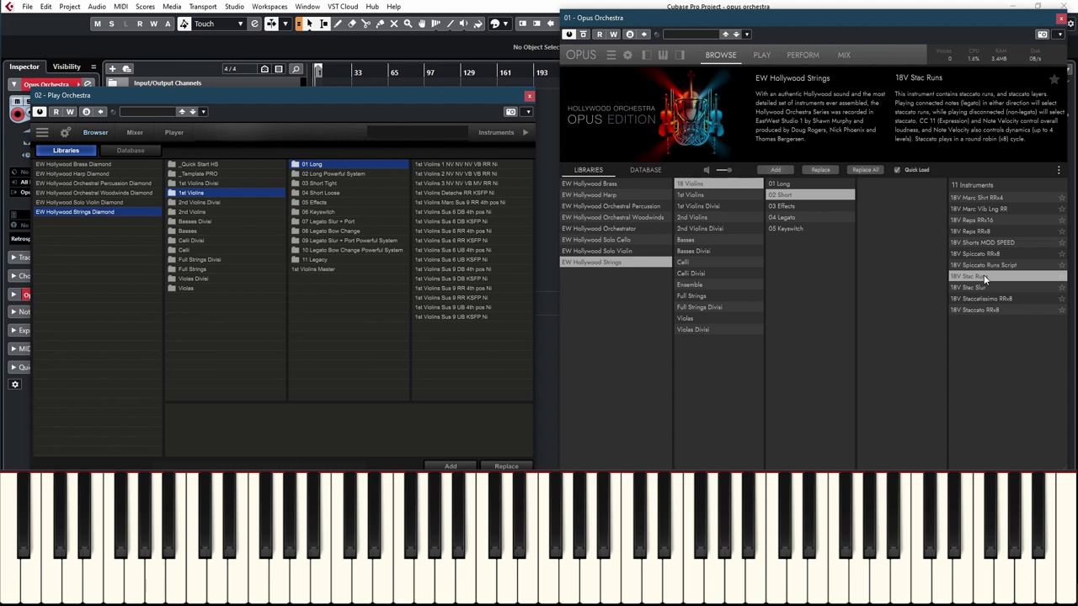
click(978, 289)
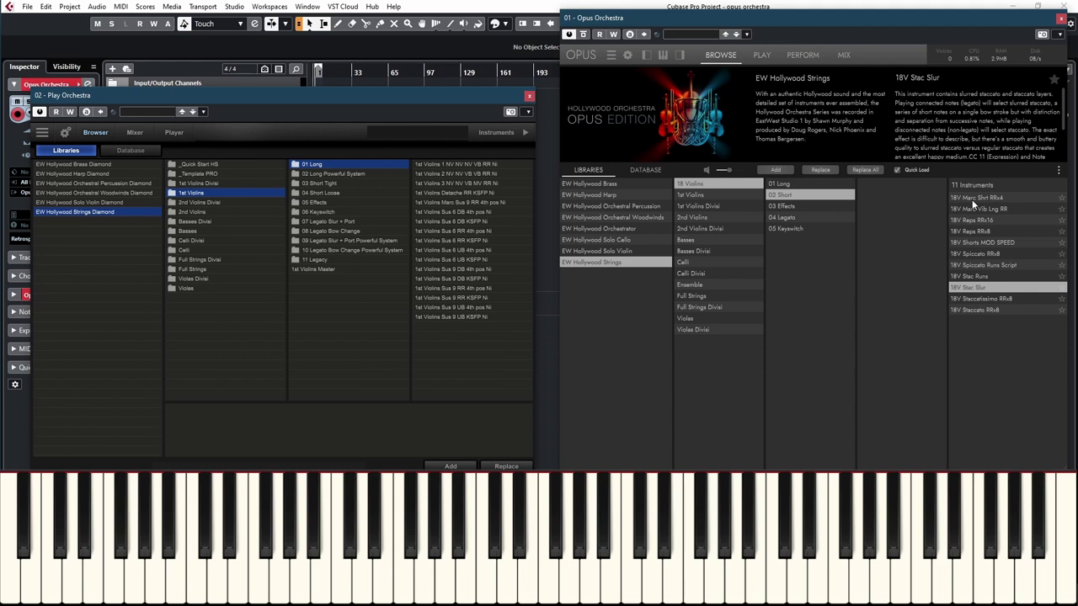
click(986, 300)
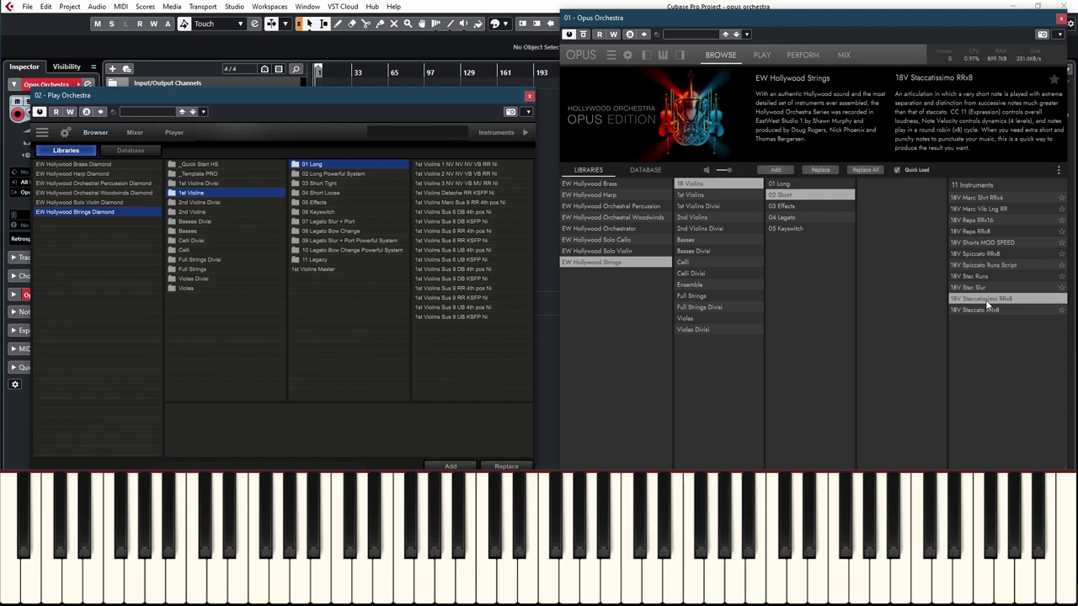
click(979, 309)
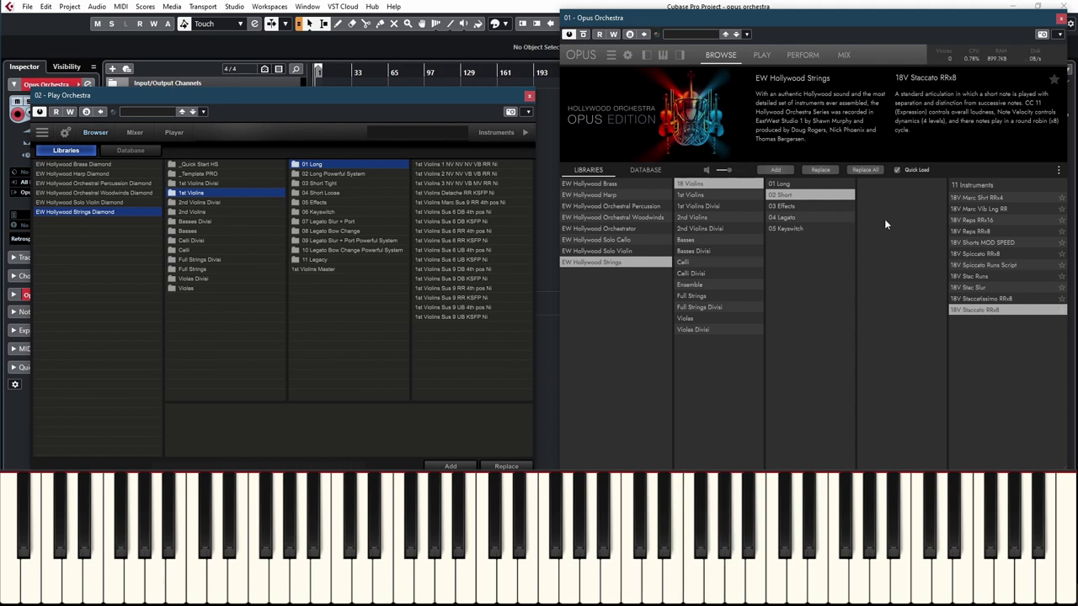
Step: Audition the 18 Violins effects patches 18V Penderecki, 18V Repetitions TS and 18V Tremolo
click(783, 206)
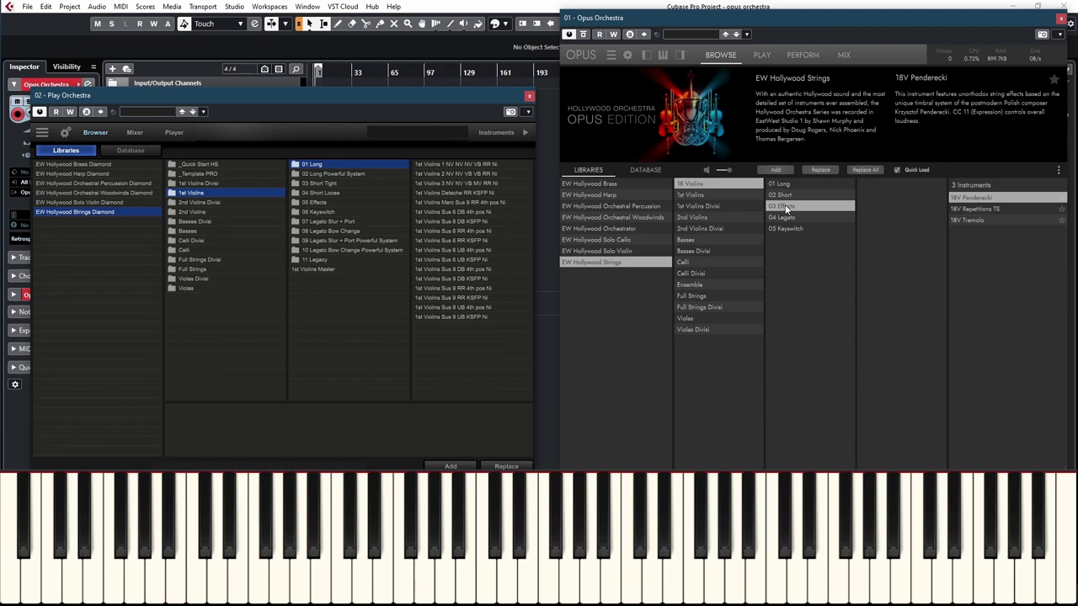
click(982, 209)
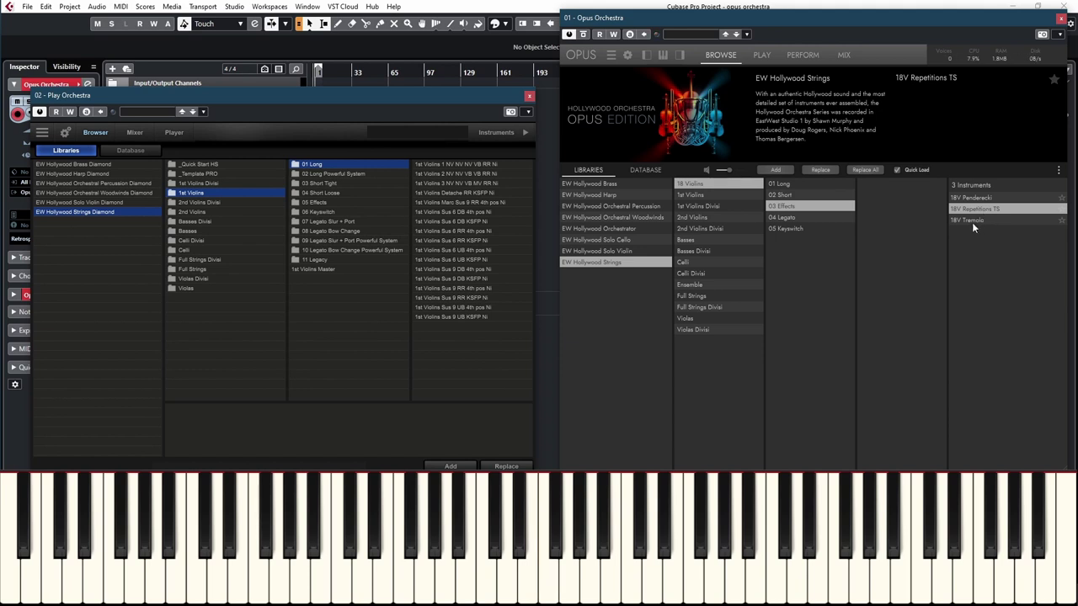
click(972, 223)
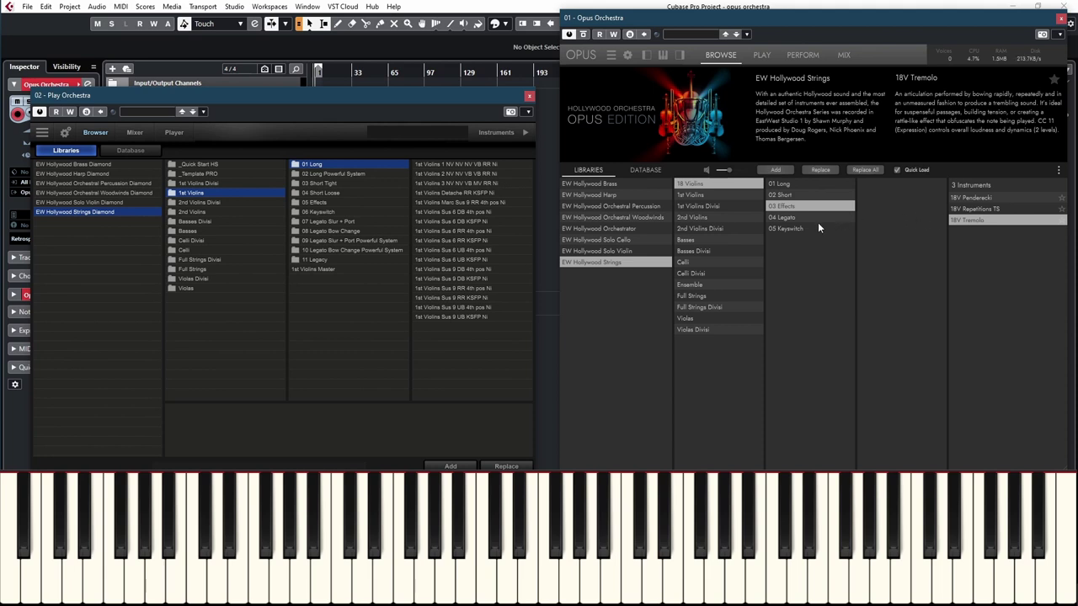
Step: Audition the 18 Violins legato patches 18V Leg Port LITE, 18V Leg Port MAX and 18V Leg Slur + Port MAX
click(787, 218)
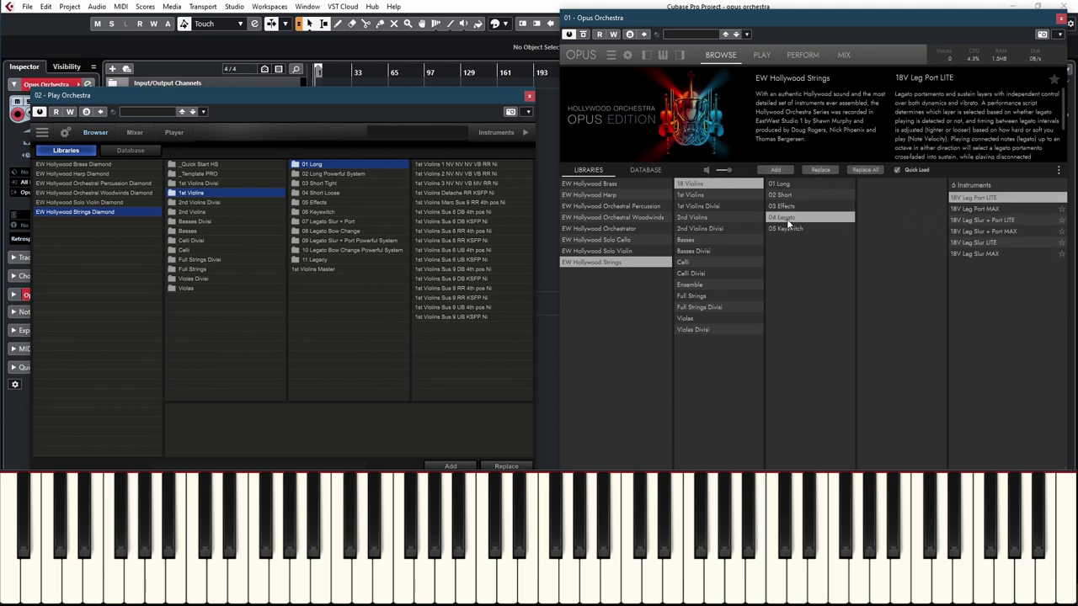
click(984, 211)
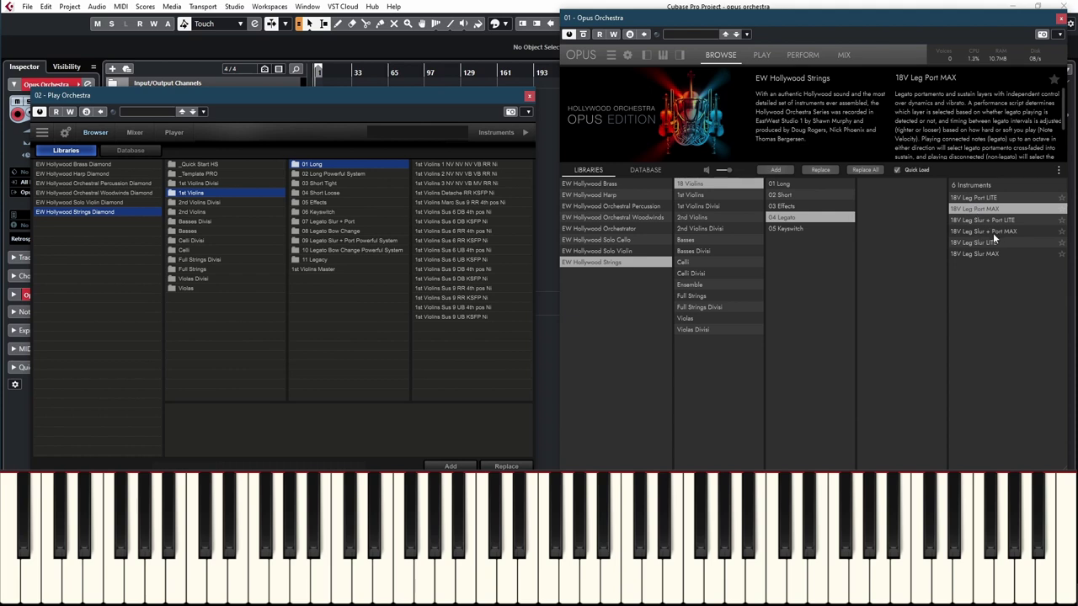
click(1000, 232)
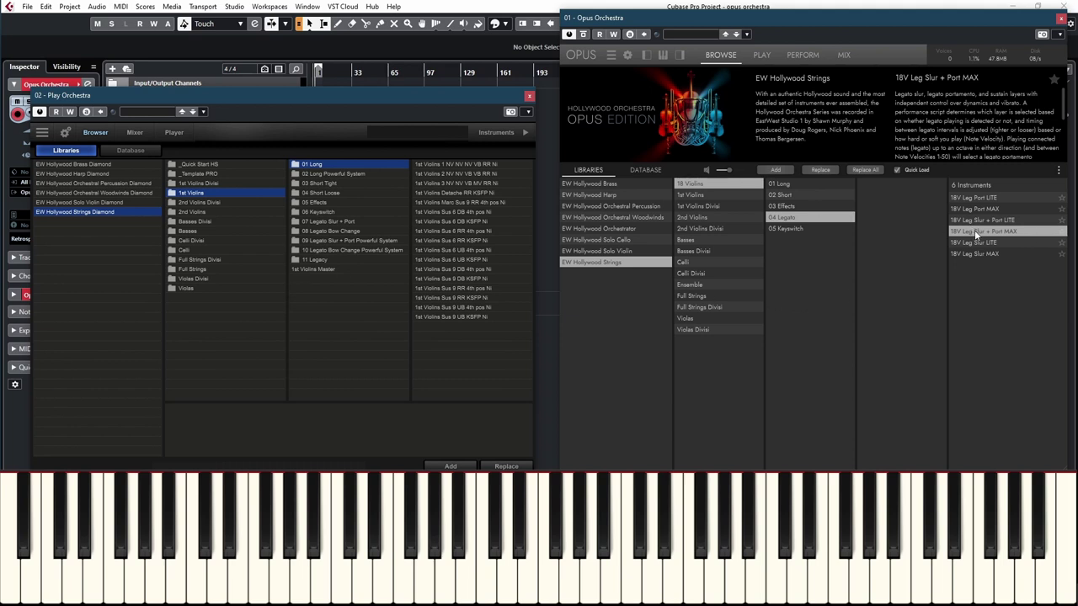
Step: Load the 18V KS Master keyswitch patch and look through its list of articulations in the player
click(797, 229)
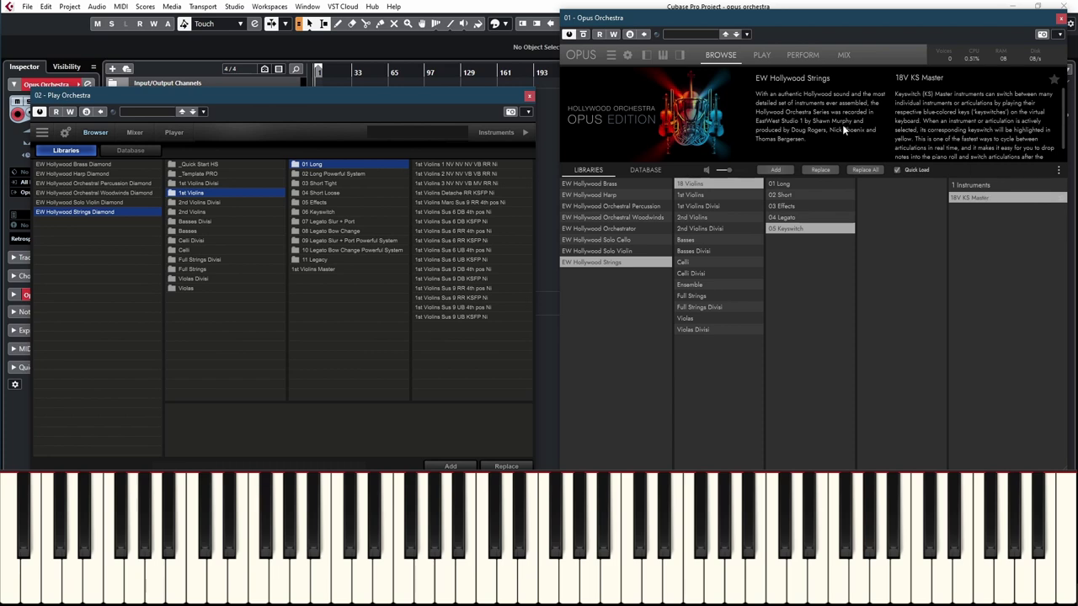
click(766, 52)
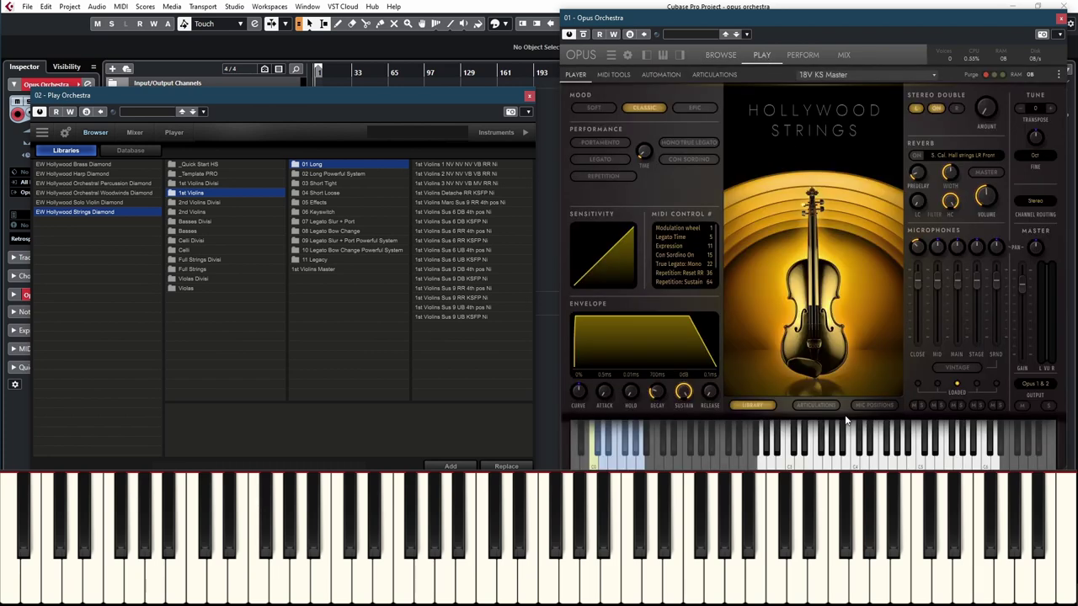
click(820, 406)
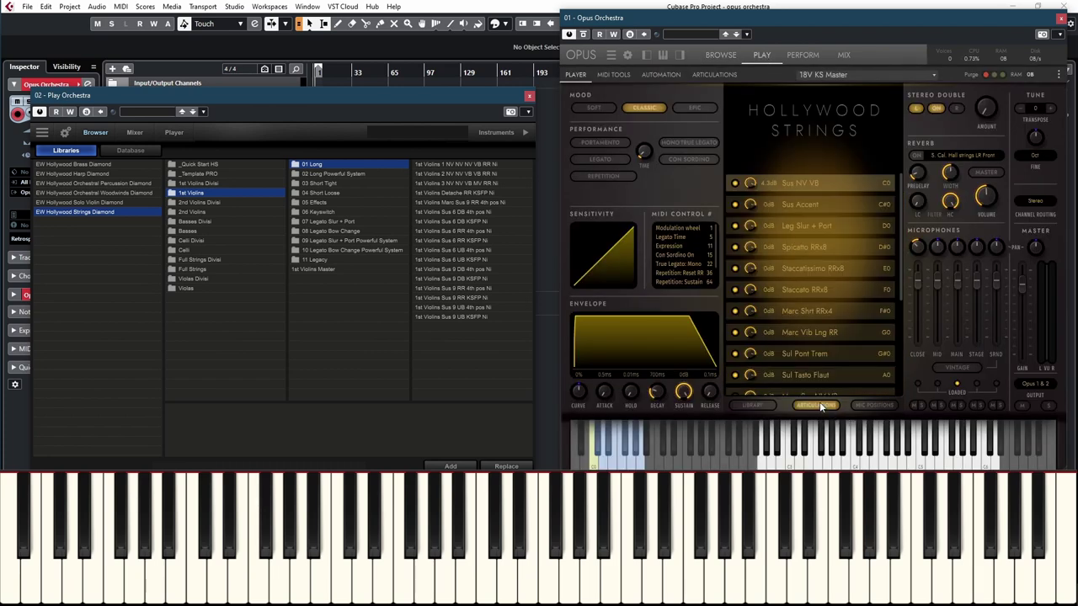
scroll(895, 227, down, 2)
scroll(895, 252, down, 2)
scroll(894, 307, up, 4)
Step: Audition the long Ensemble patches ENS Sul Pont_Sul Tasto, ENS Sul Tasto, ENS Sus Accent, ENS Sus Mte and ENS Sus Vib
click(722, 56)
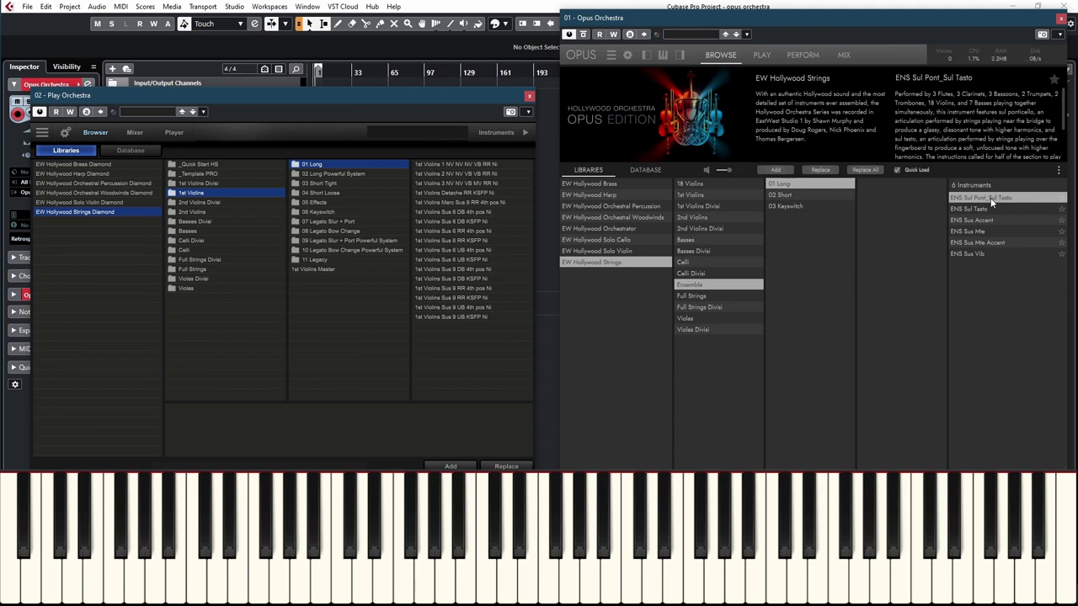
click(983, 211)
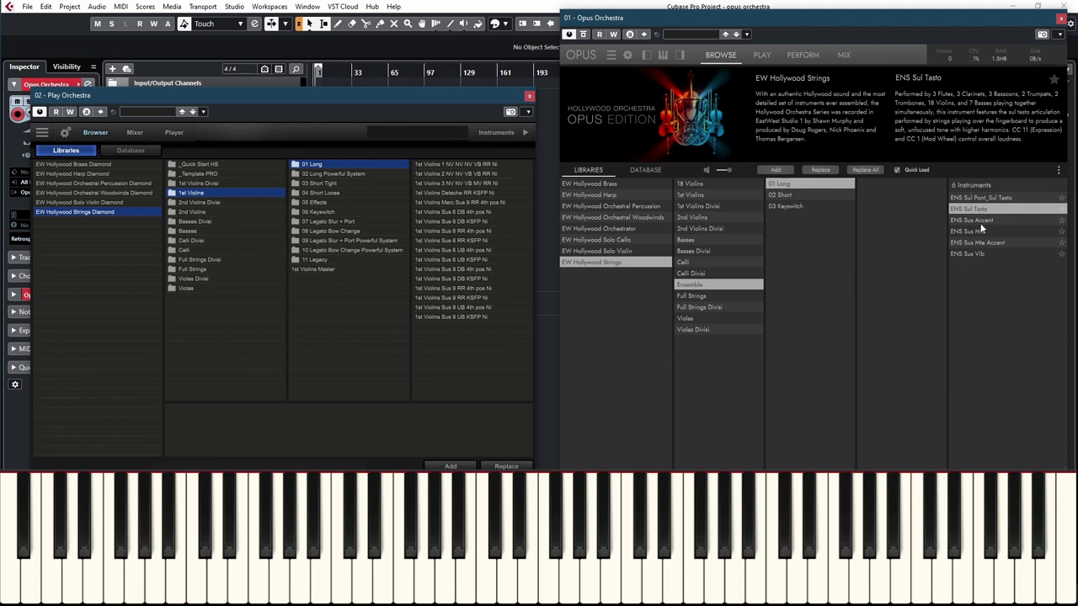
click(979, 220)
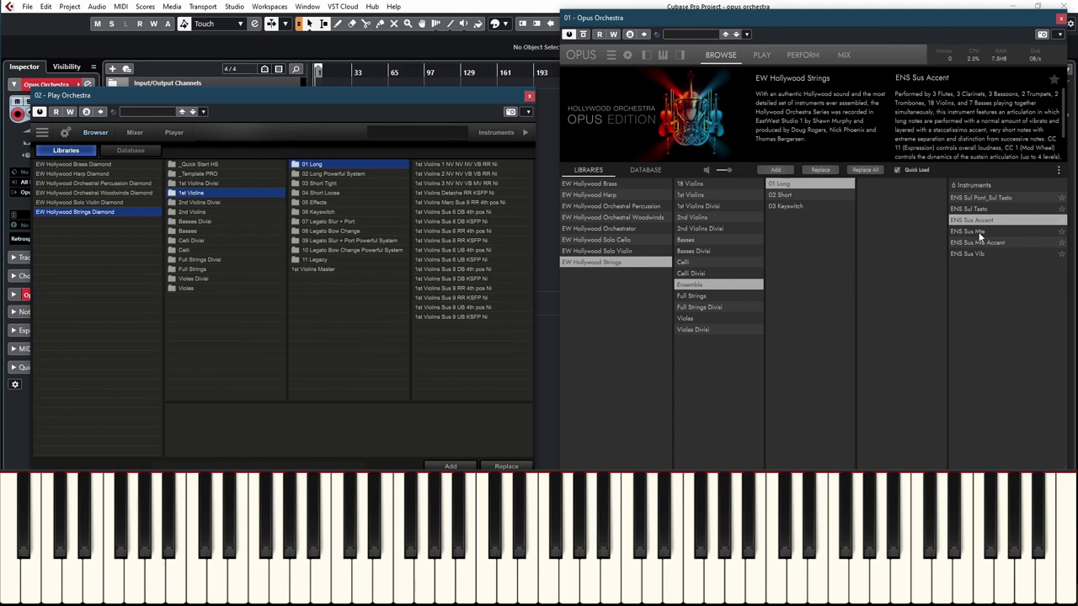
click(981, 232)
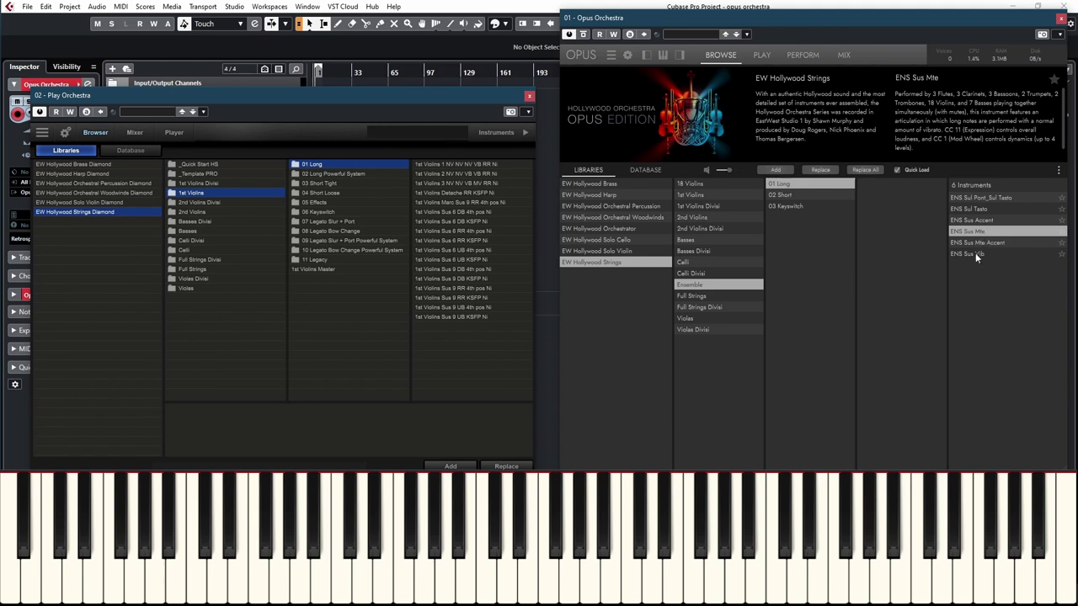
click(975, 255)
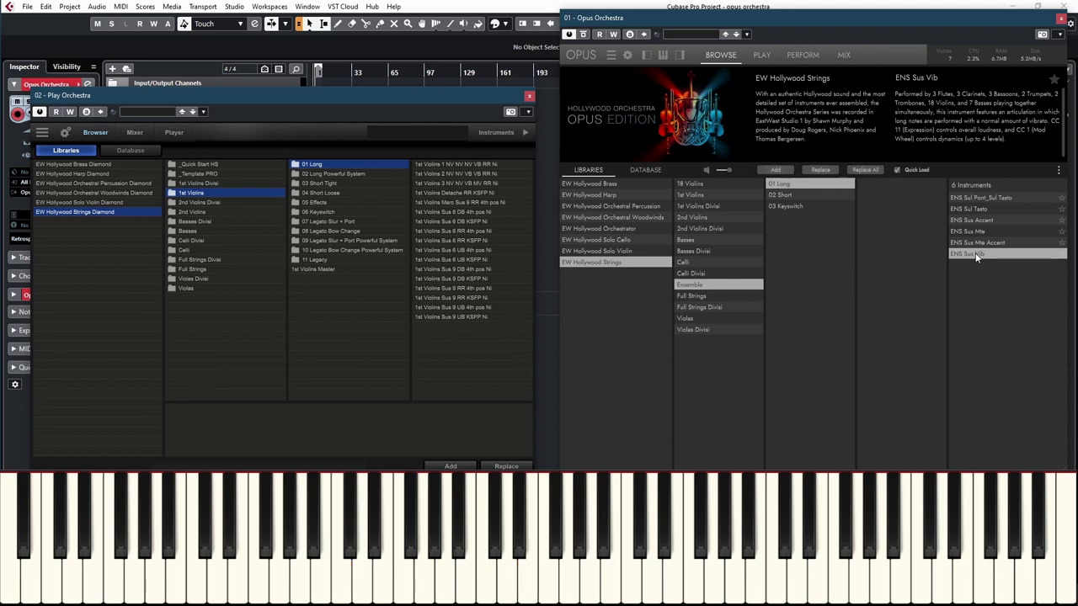
Step: Audition the short Ensemble patches ENS Stac Mte RRx4, Stac RRx4, StacSs Mte RRx4 and StacSs RRx4, and return to the long ENS Sul Tasto
click(780, 196)
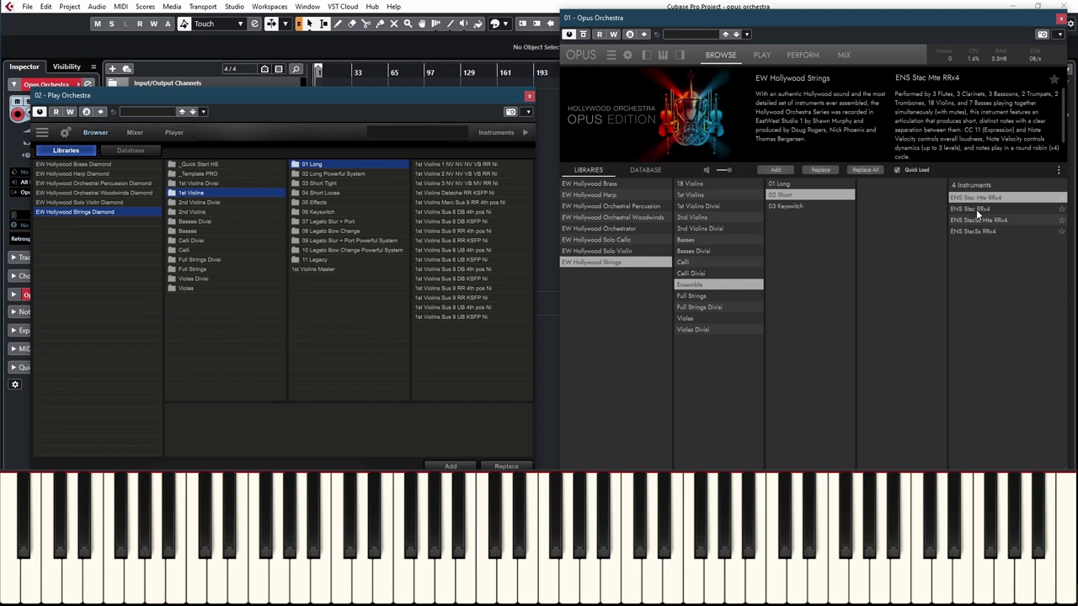
click(976, 209)
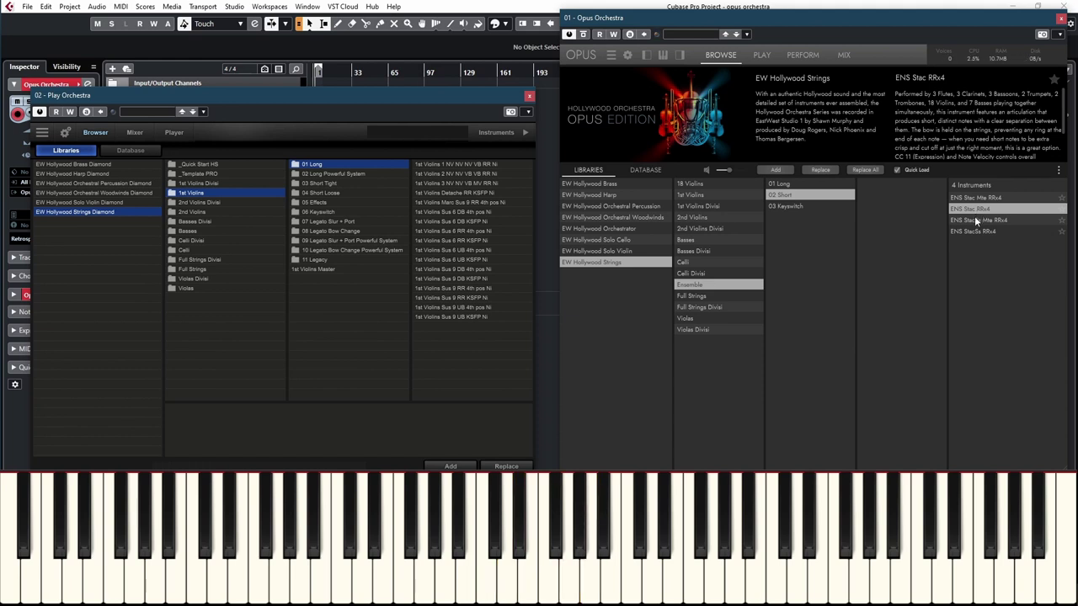
click(978, 220)
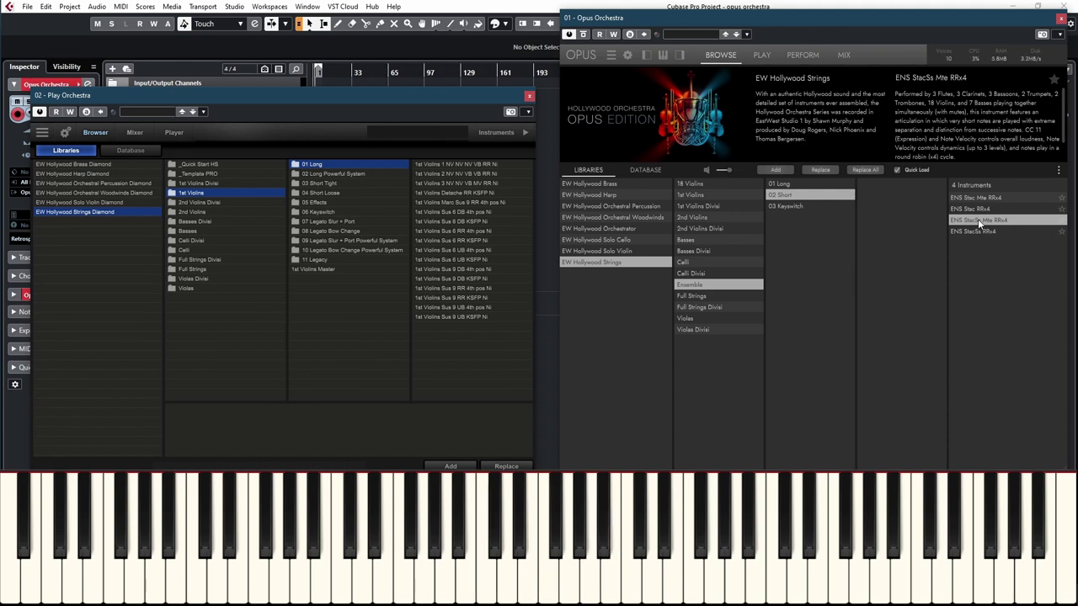
click(964, 230)
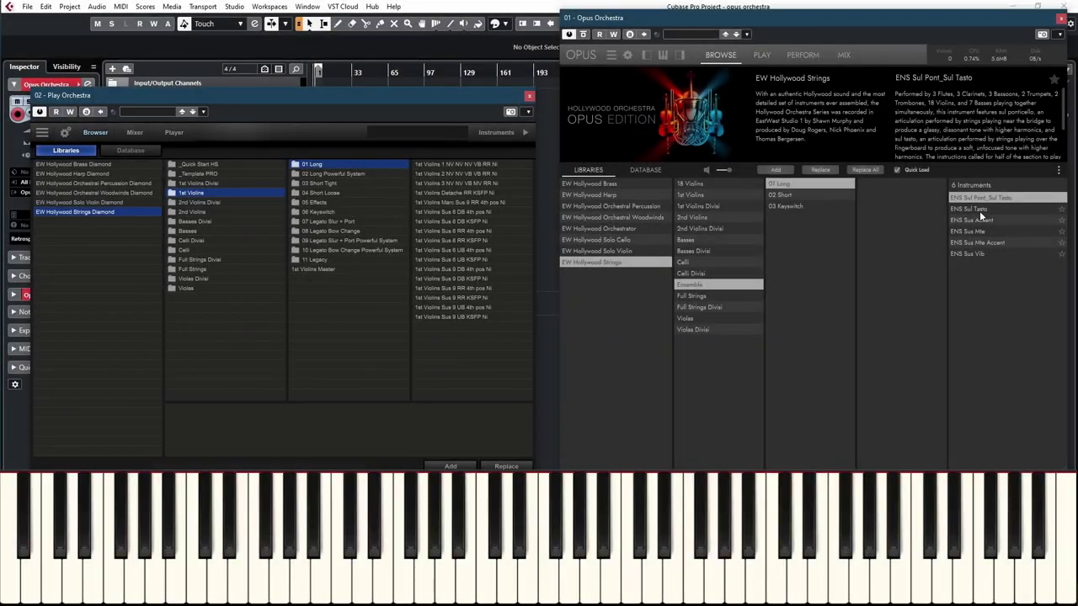
click(980, 210)
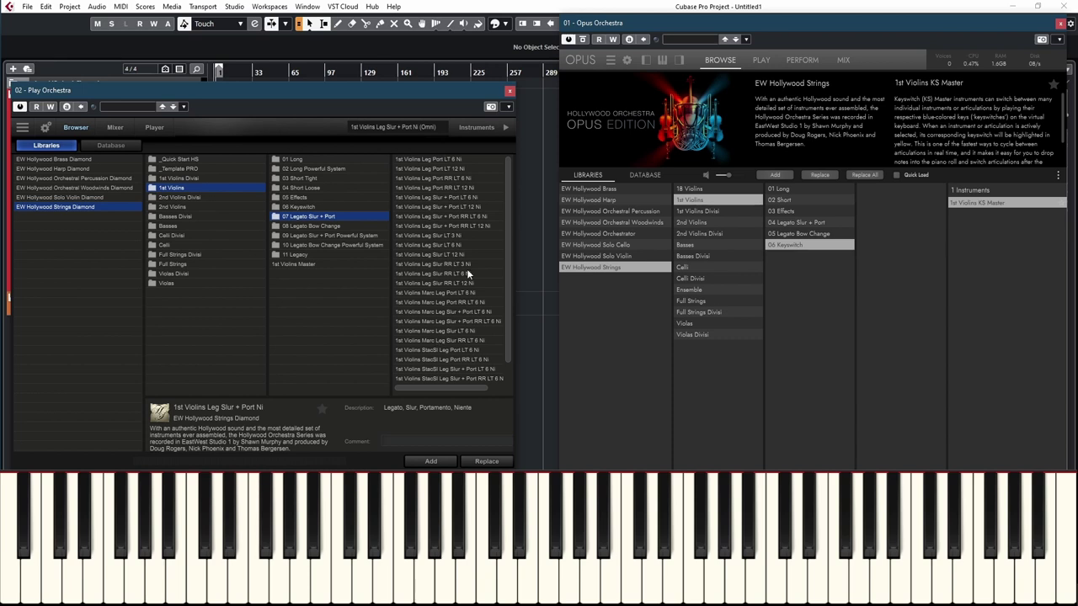
Step: Examine the 1st Violins Leg Slur + Port MAX patch among the Opus legato slur and portamento instruments for comparison with Play's list
click(795, 222)
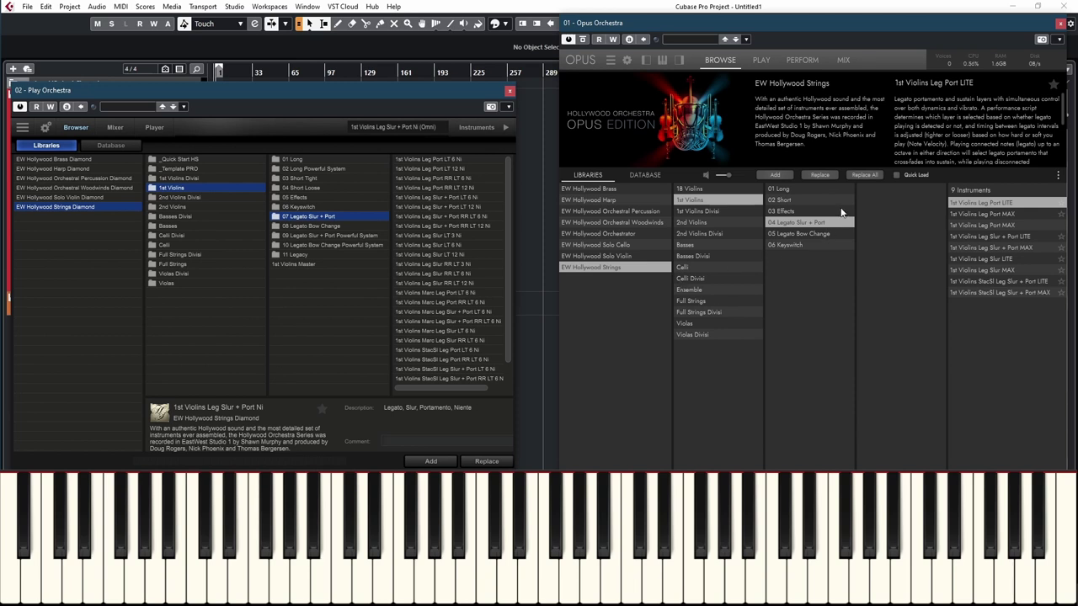
click(1023, 246)
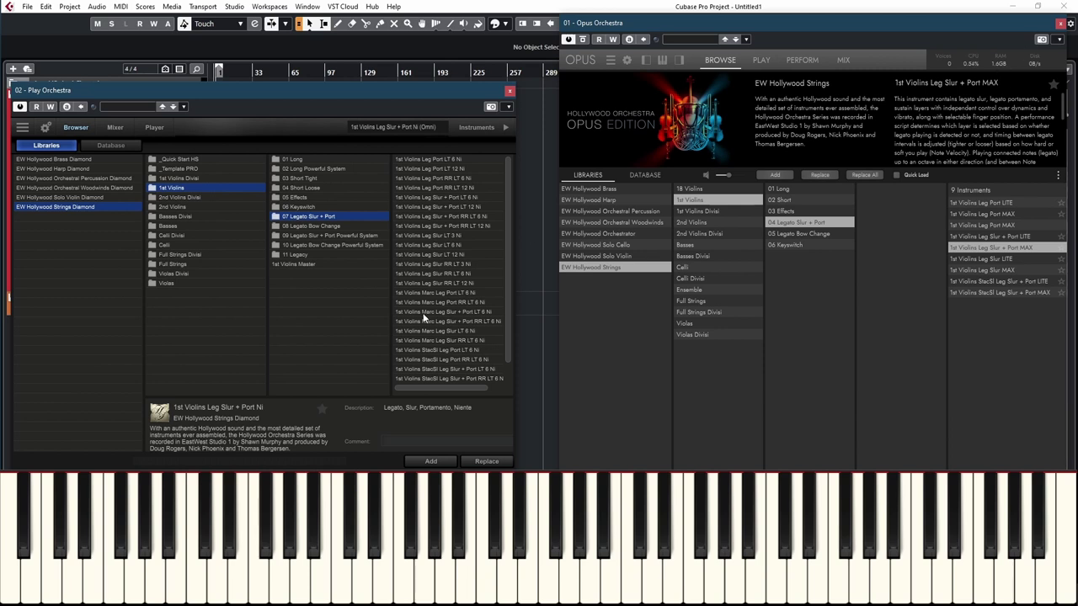
Step: Load 1st Violins Leg Slur + Port Ni from Play's Legato Slur + Port Powerful System folder and inspect its articulation layers in the player
click(332, 236)
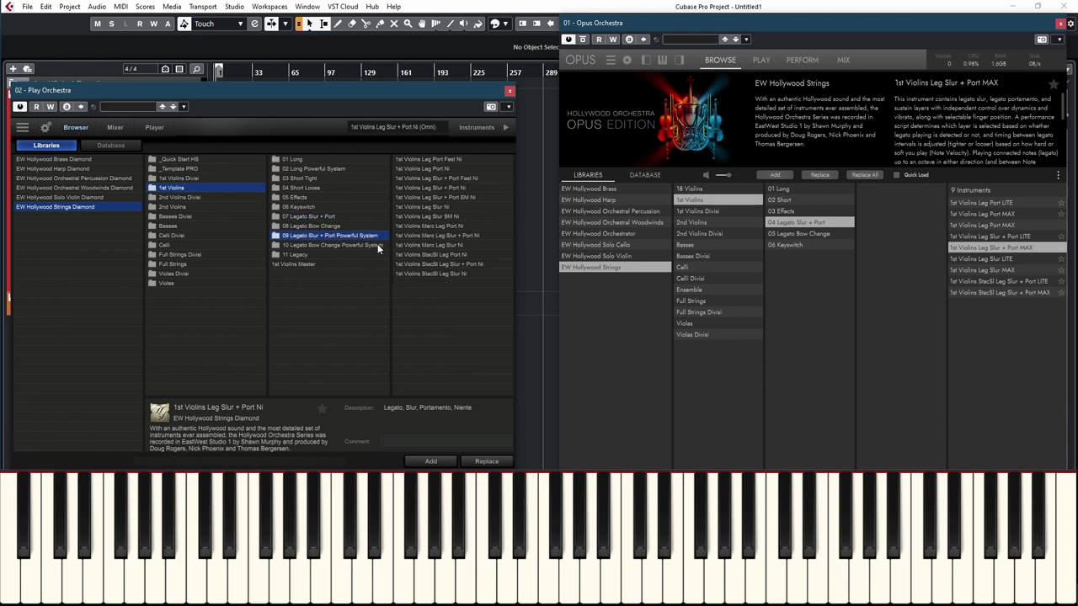
click(452, 186)
click(484, 460)
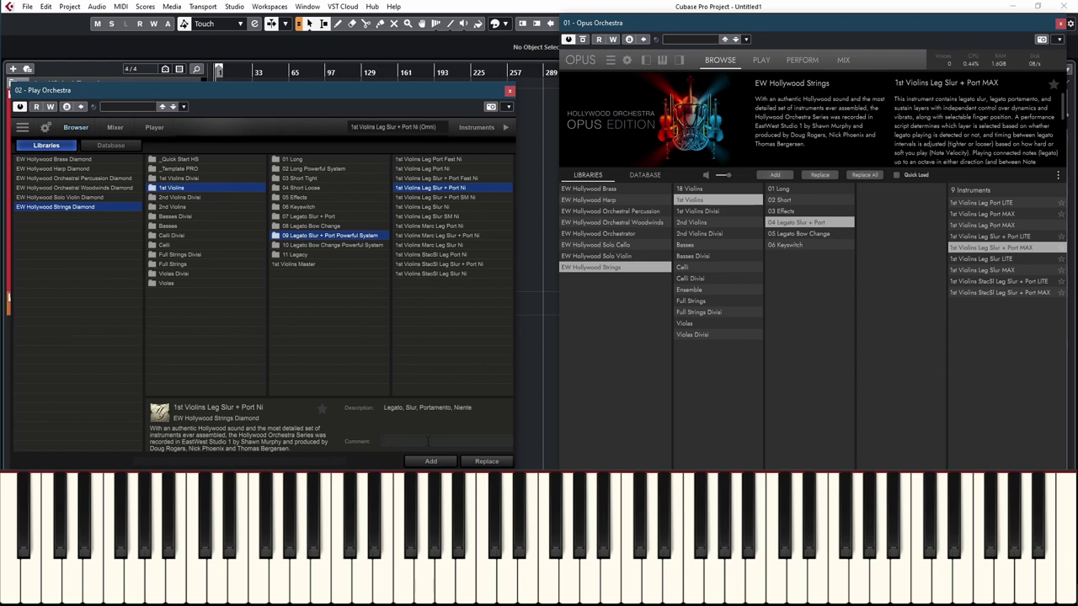
click(156, 128)
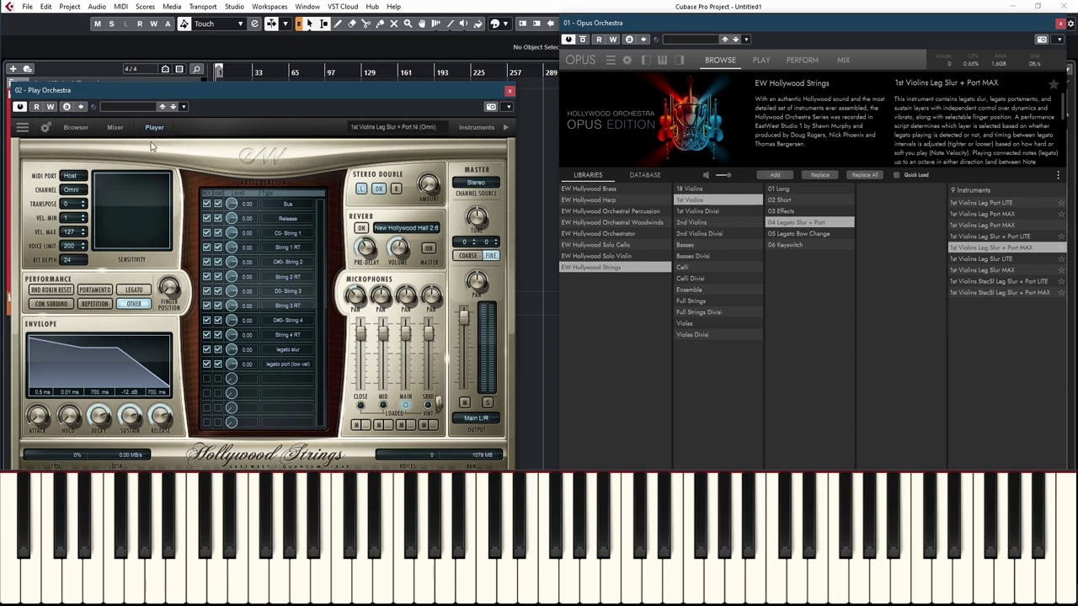
click(74, 128)
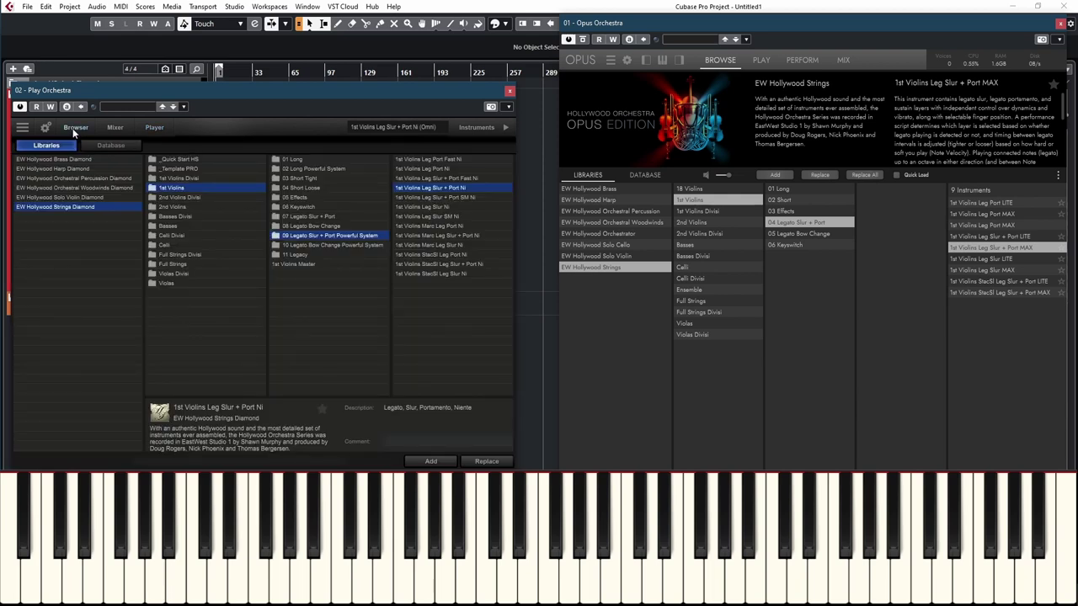
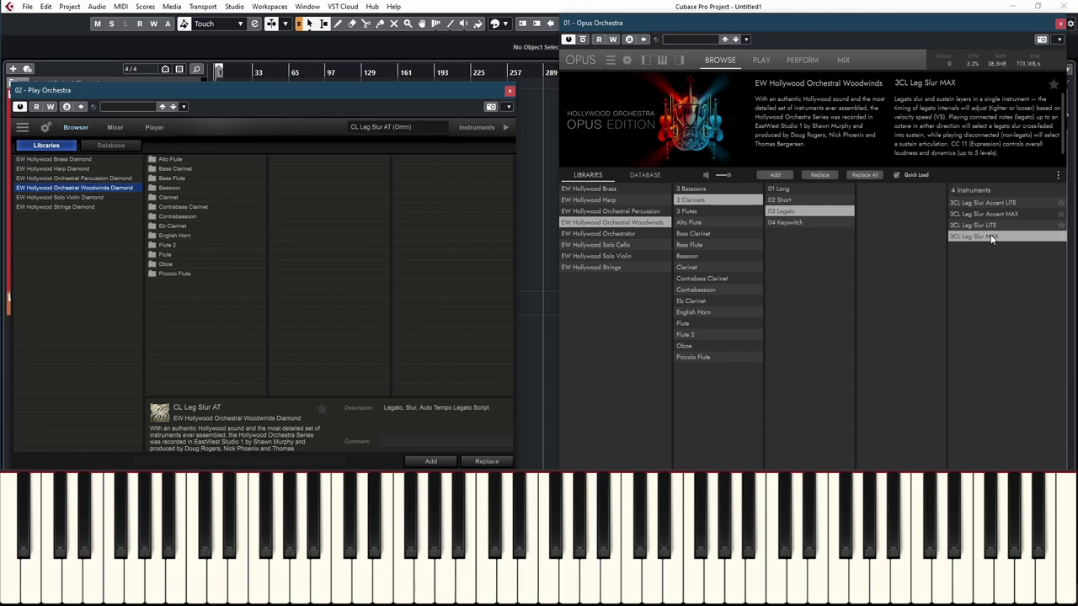
Step: Load the solo Clarinet legato patches for comparison: CL Leg Slur in Opus and CL Leg Slur AT in Play
click(703, 268)
click(788, 223)
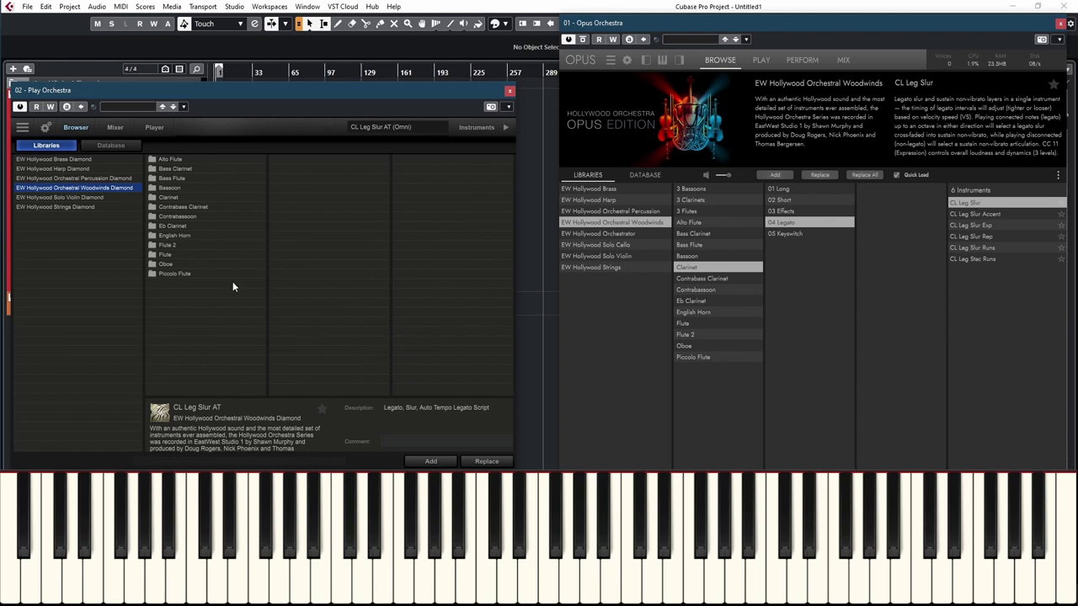
click(172, 225)
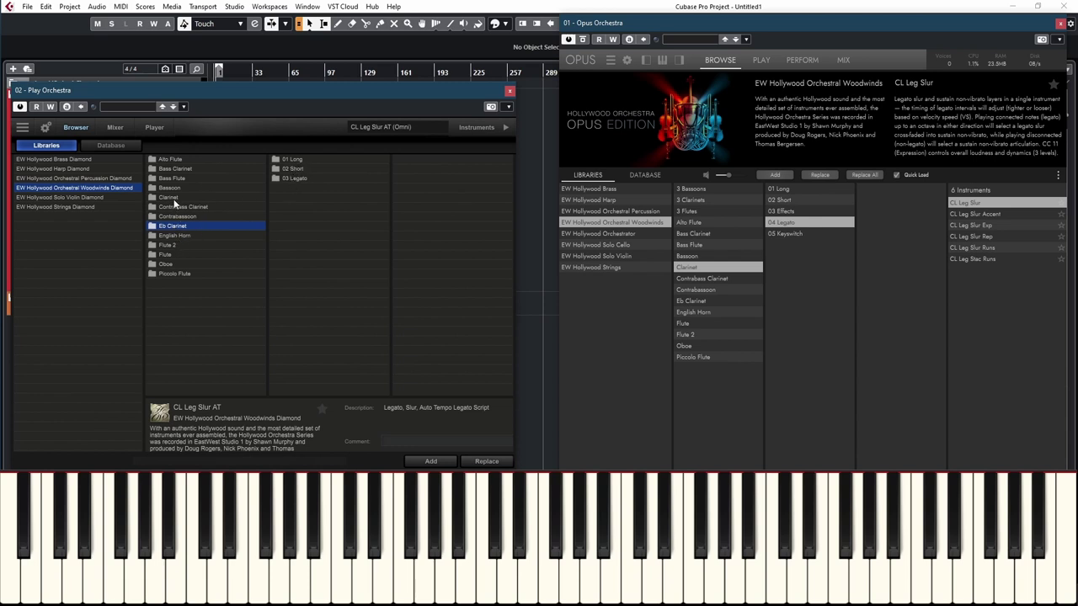
click(171, 197)
click(300, 198)
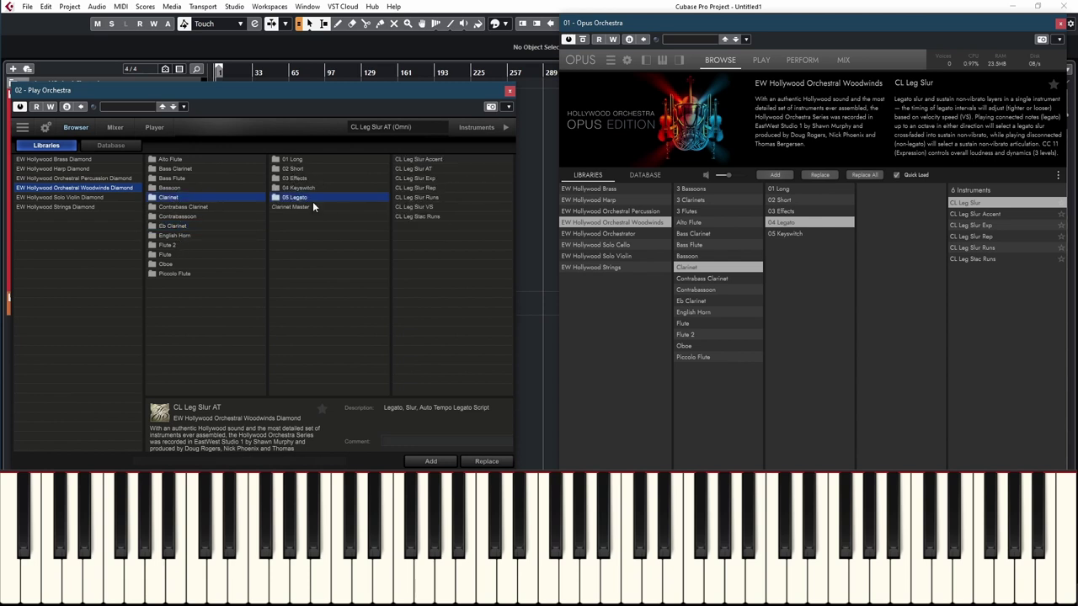
click(427, 170)
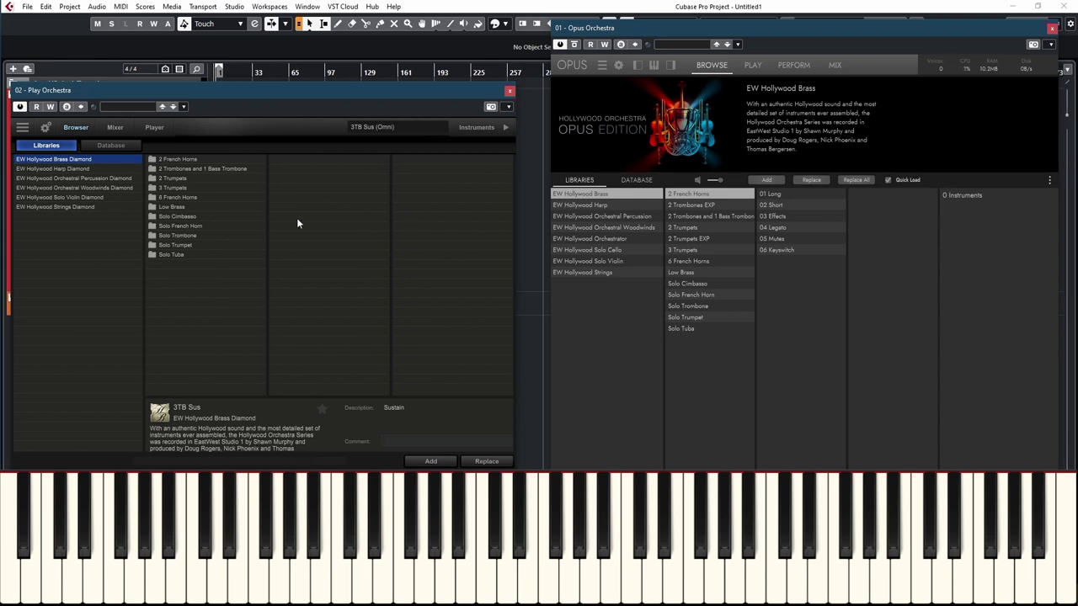
Step: Audition Play's long trombone patches: 1TB Sus Lite from Solo Trombone and 3TB Sus from 2 Trombones and 1 Bass Trombone
click(190, 239)
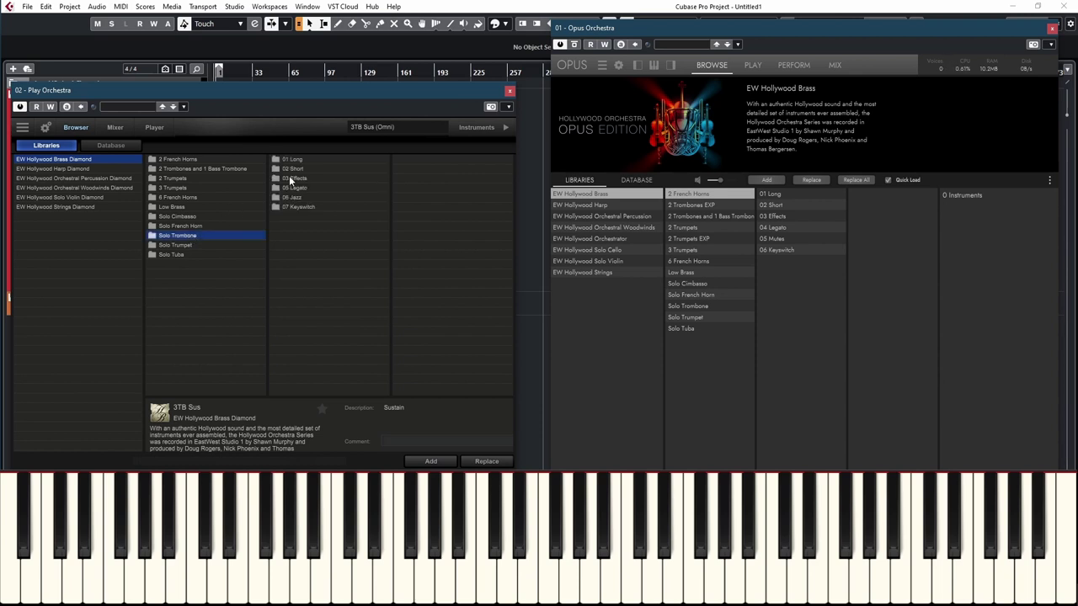
click(297, 159)
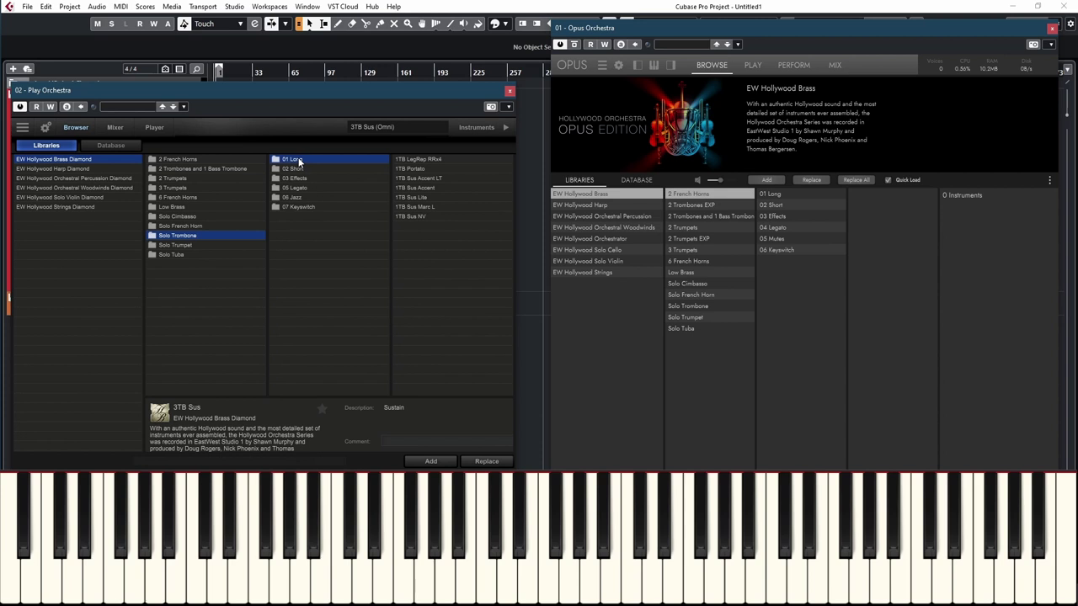
click(416, 199)
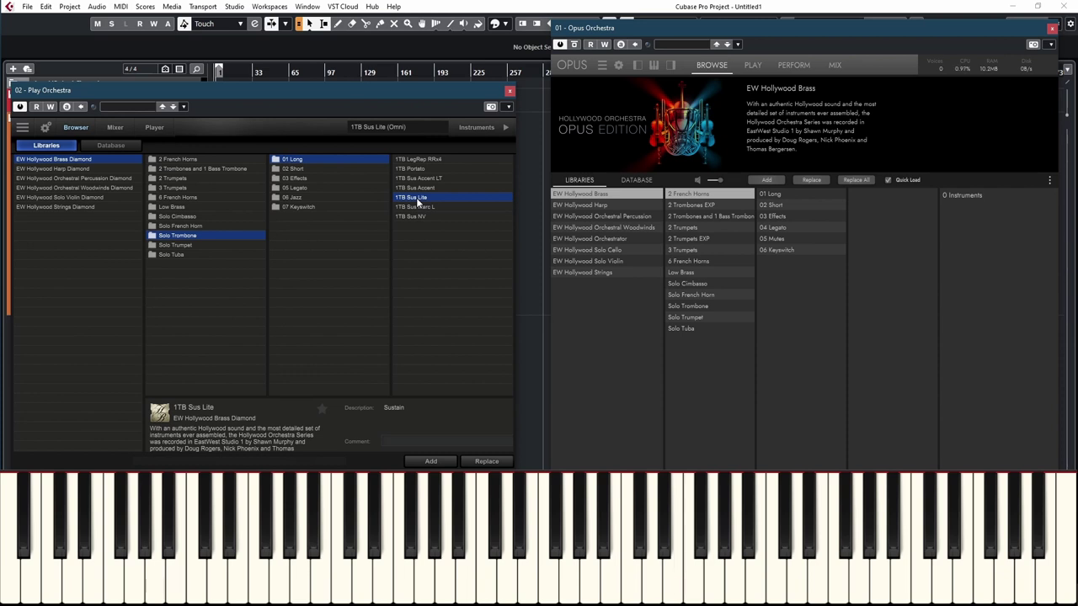
click(184, 169)
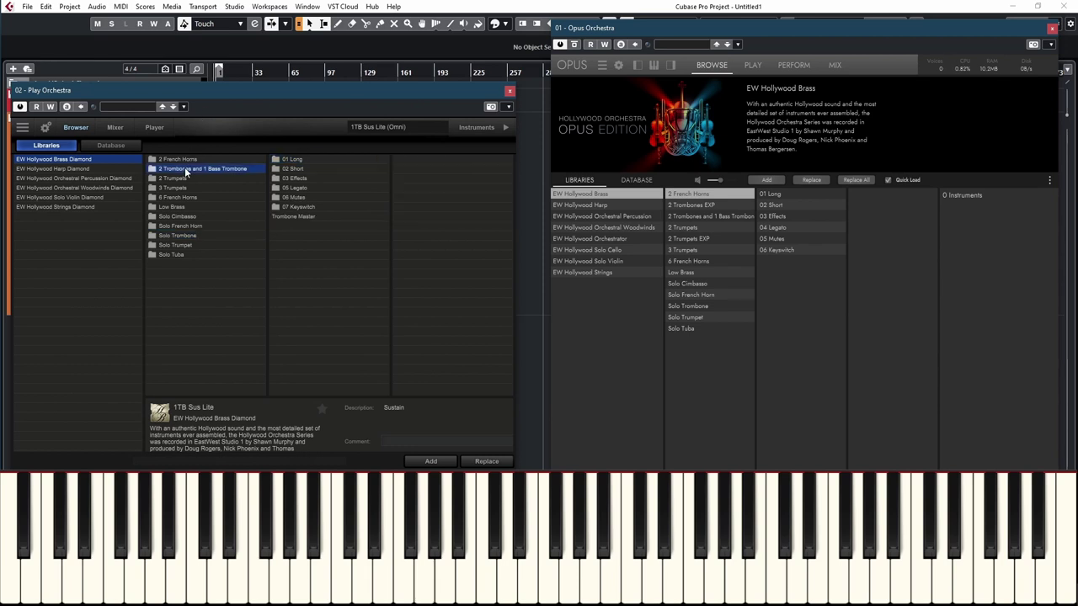
click(295, 159)
click(406, 217)
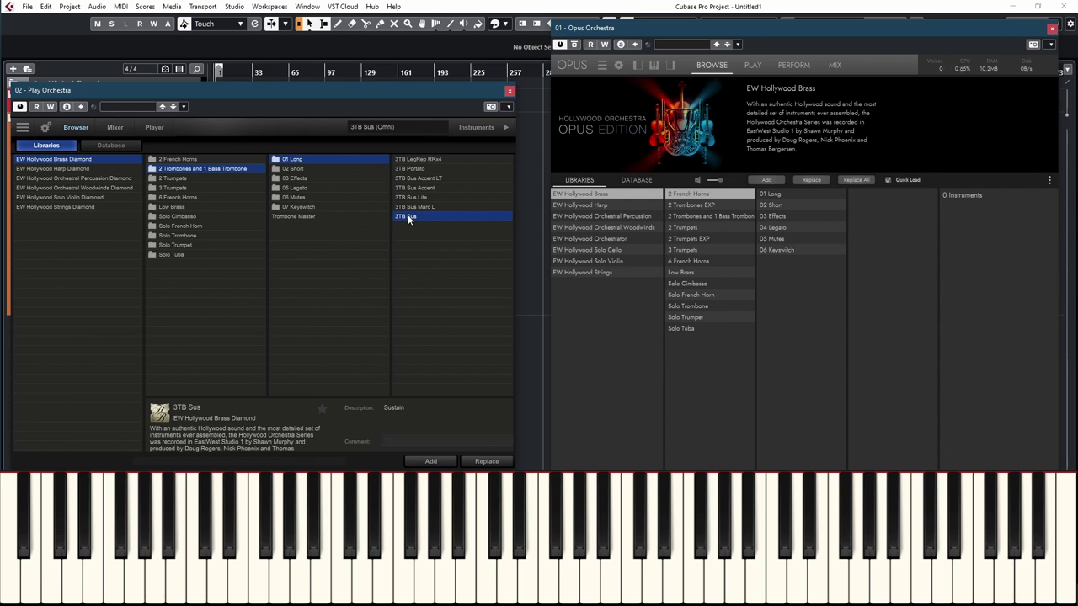
Step: Load the long 2TB Sus MAX patch from 2 Trombones EXP in Opus to compare with Play's trombones
click(690, 204)
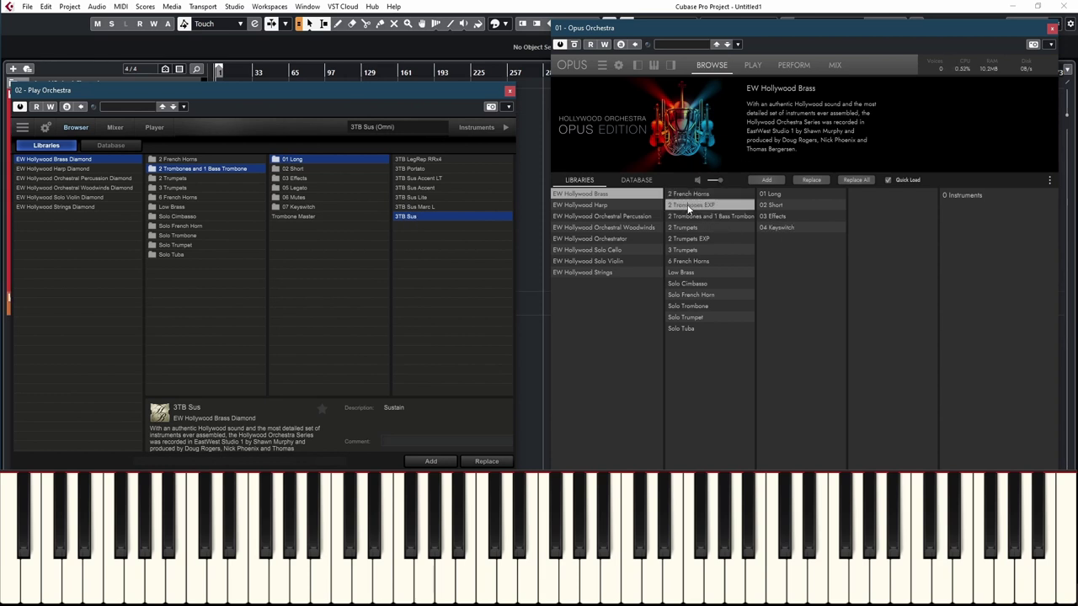
click(778, 195)
click(960, 242)
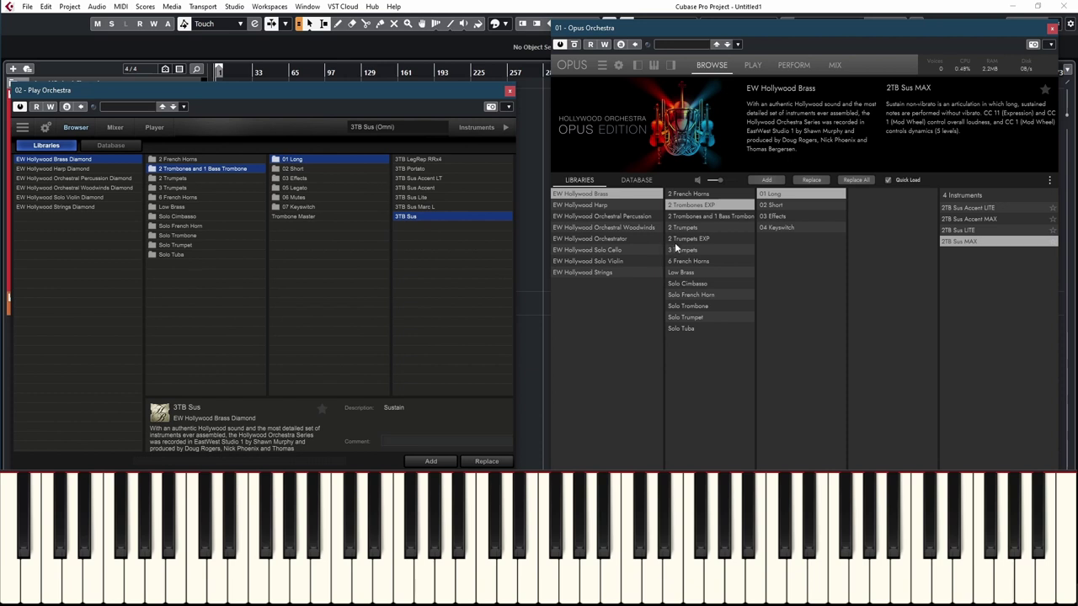
Step: Load the 2TP Leg Slur patch from the 2 Trumpets legato instruments in Play
click(172, 179)
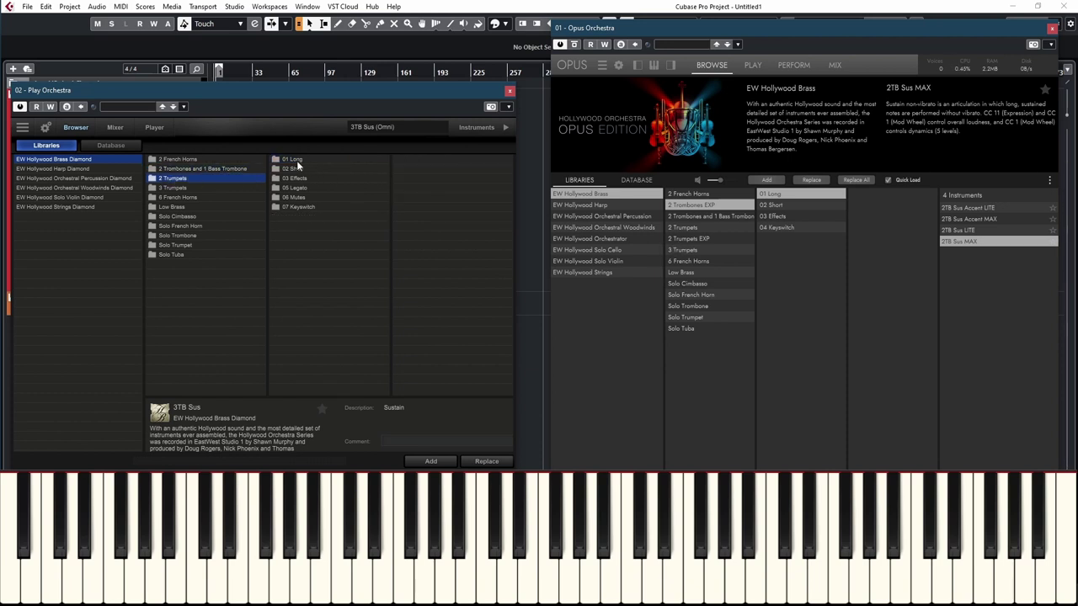
click(299, 189)
click(417, 198)
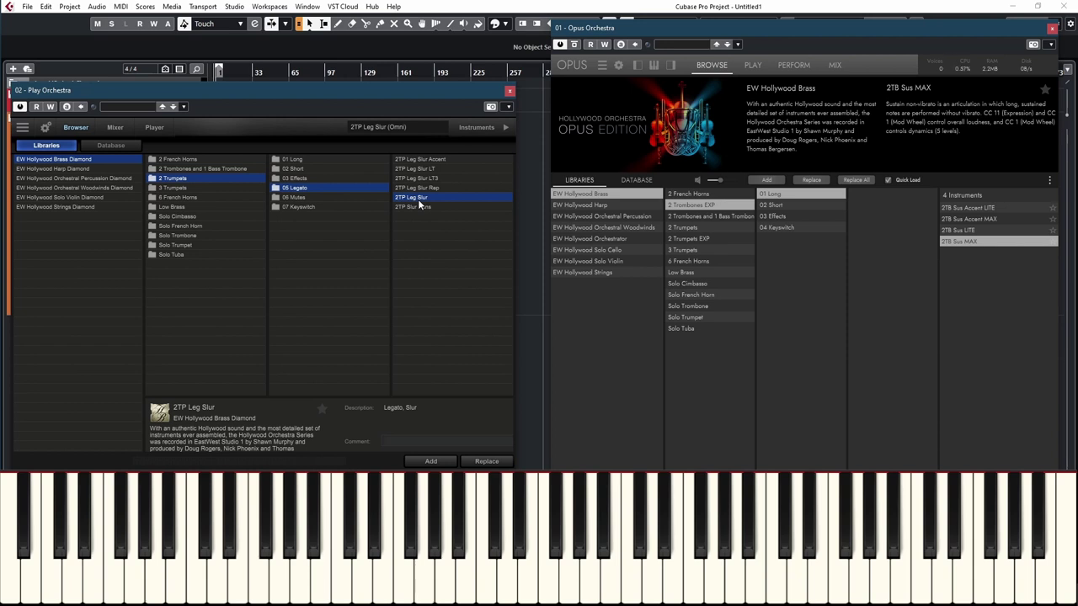
Step: Audition the 2 Trumpets EXP legato patches 2TPx Leg Slur MAX and 2TPx Leg Slur LITE in Opus
click(692, 240)
click(780, 215)
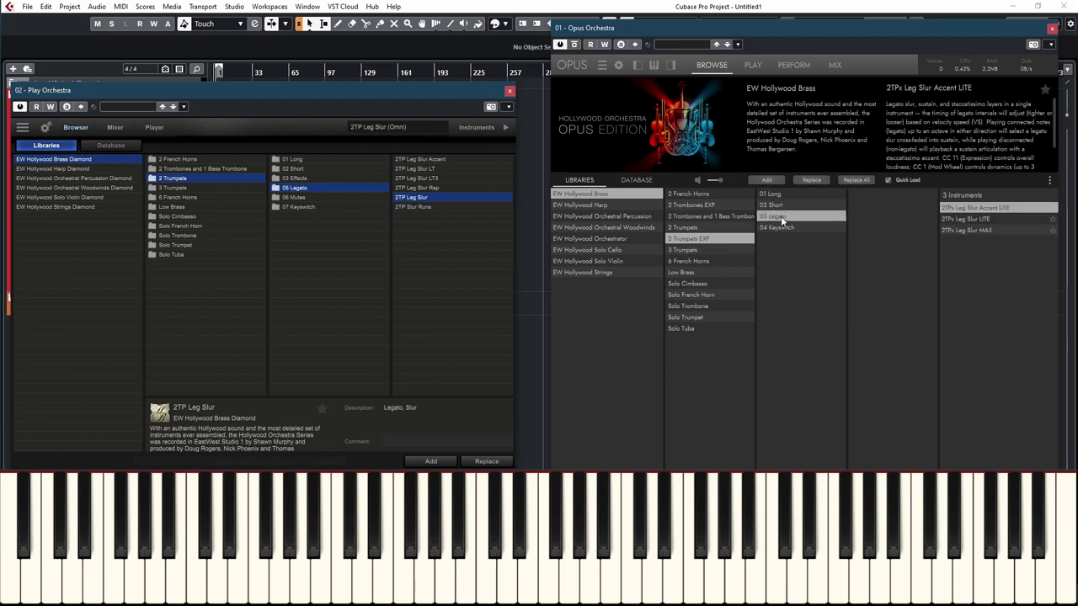
click(983, 232)
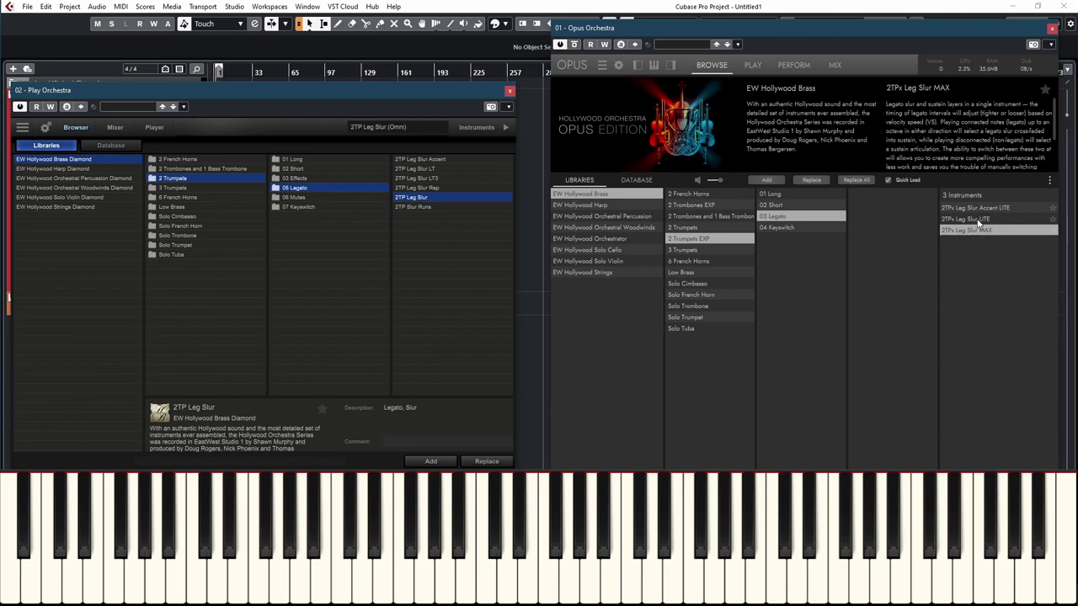
click(979, 221)
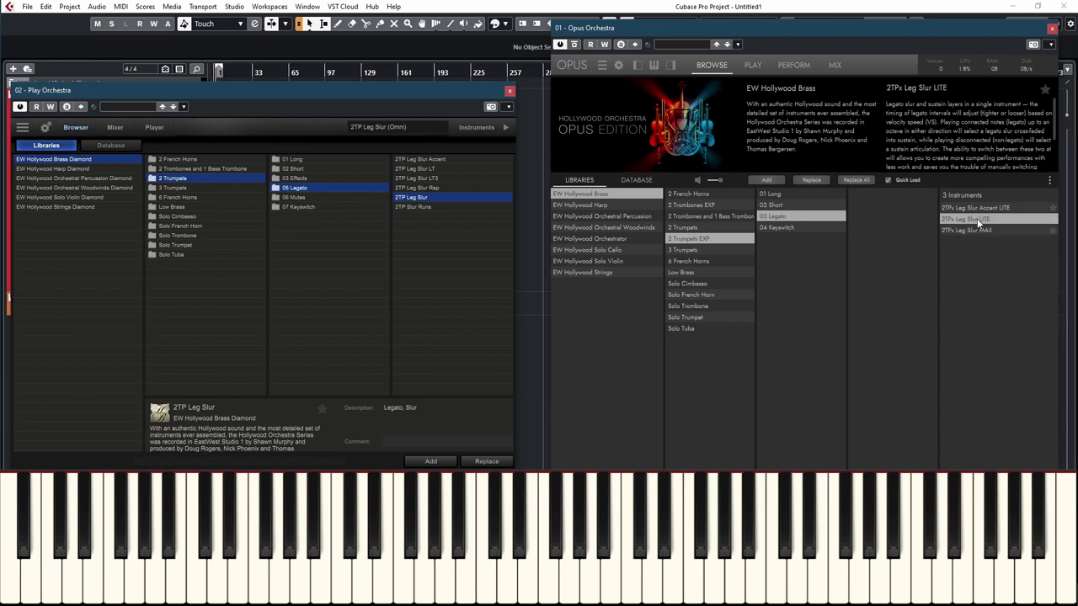